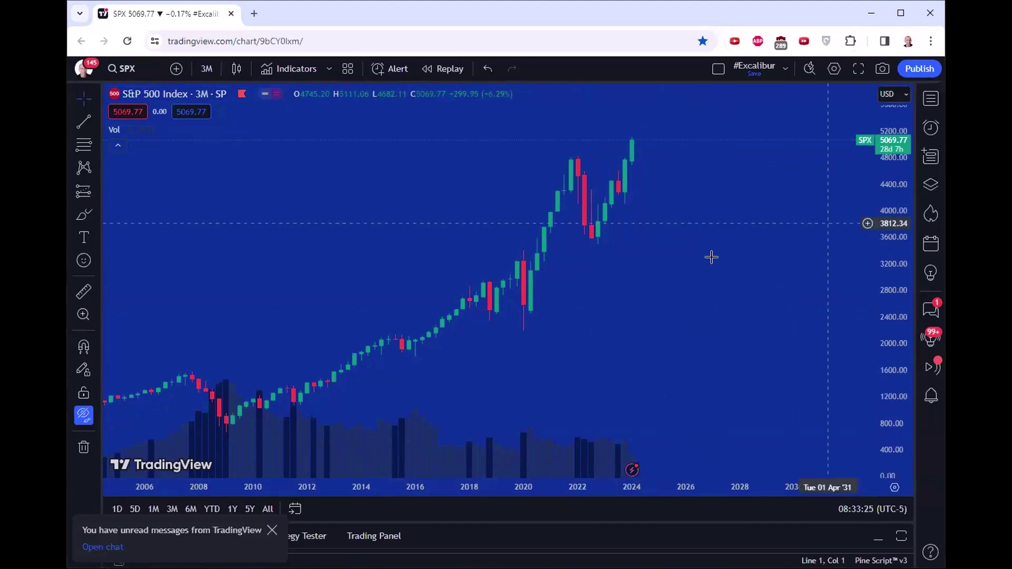
Pan the S&P 500 3-month chart toward recent years and show its wave and Fibonacci drawings.
drag(757, 298, 653, 312)
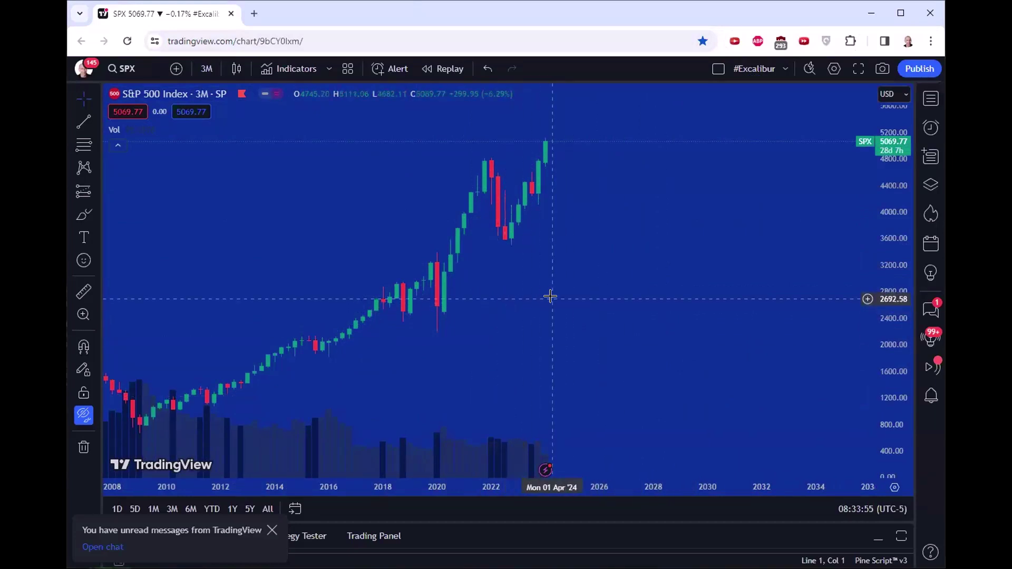
click(81, 412)
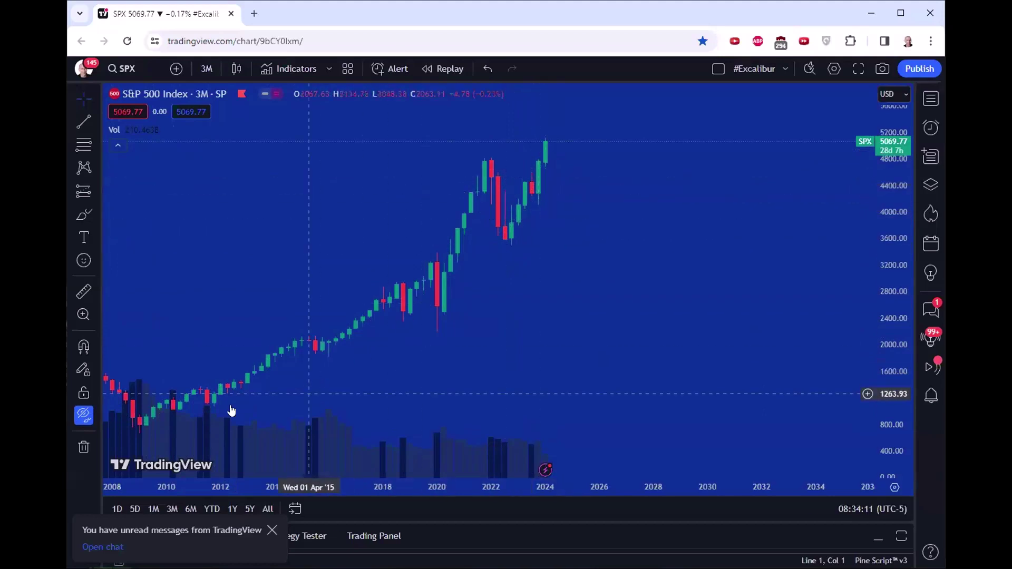
click(83, 416)
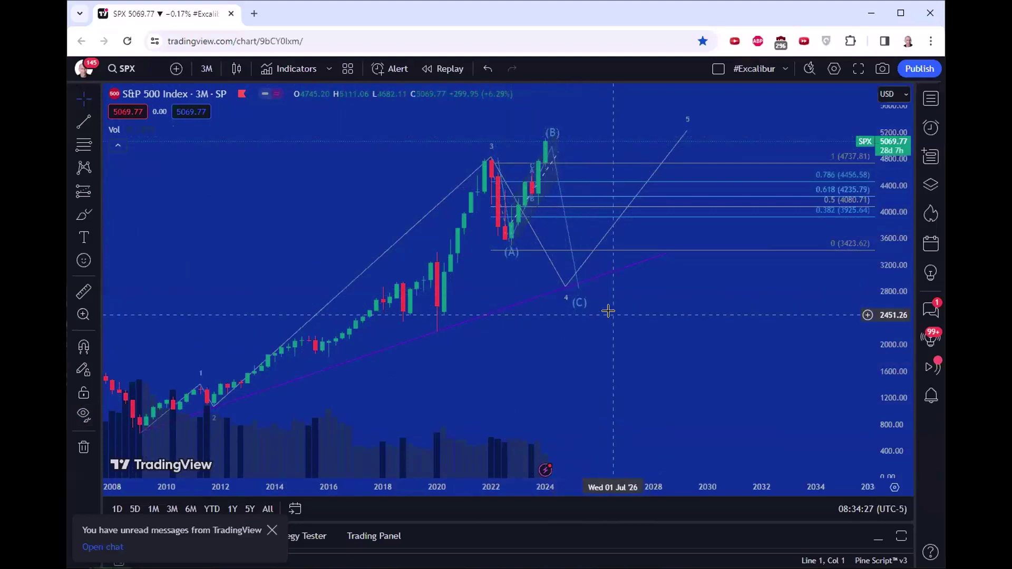
Switch the S&P 500 chart to 1-day candles and frame roughly 2019–2026 with a stretched price scale.
click(206, 69)
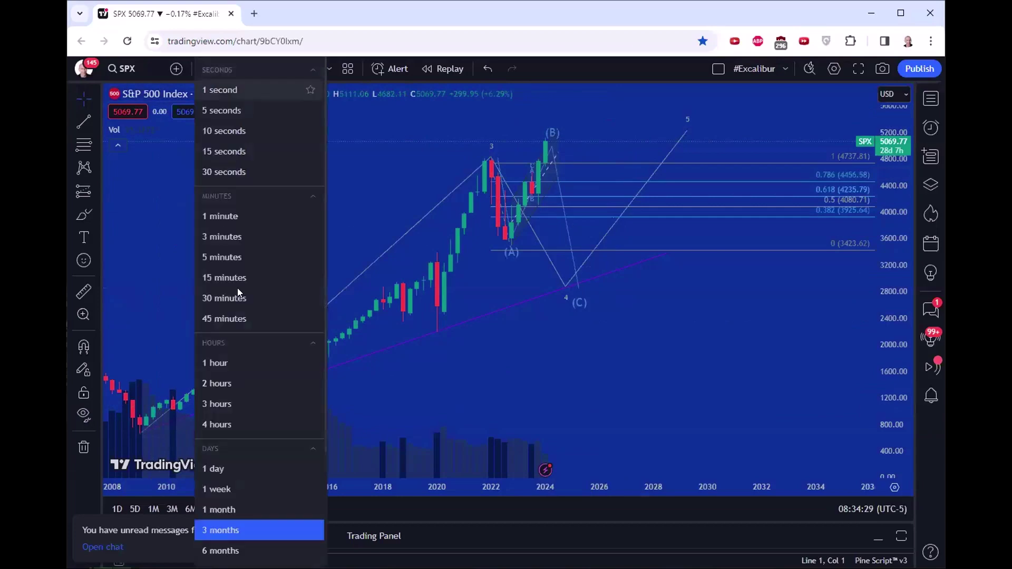
click(253, 468)
scroll(526, 276, down, 10)
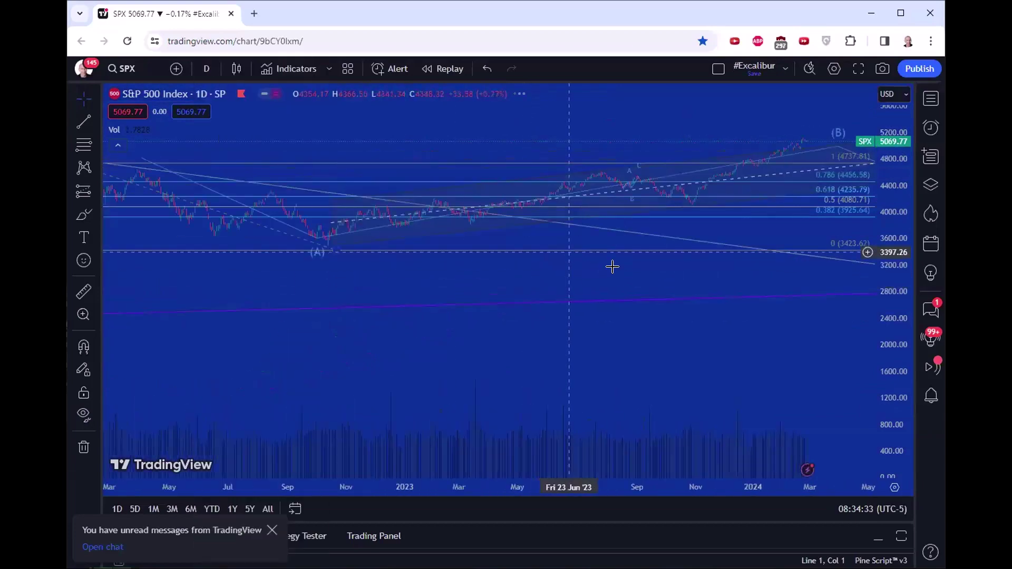
drag(685, 364, 259, 428)
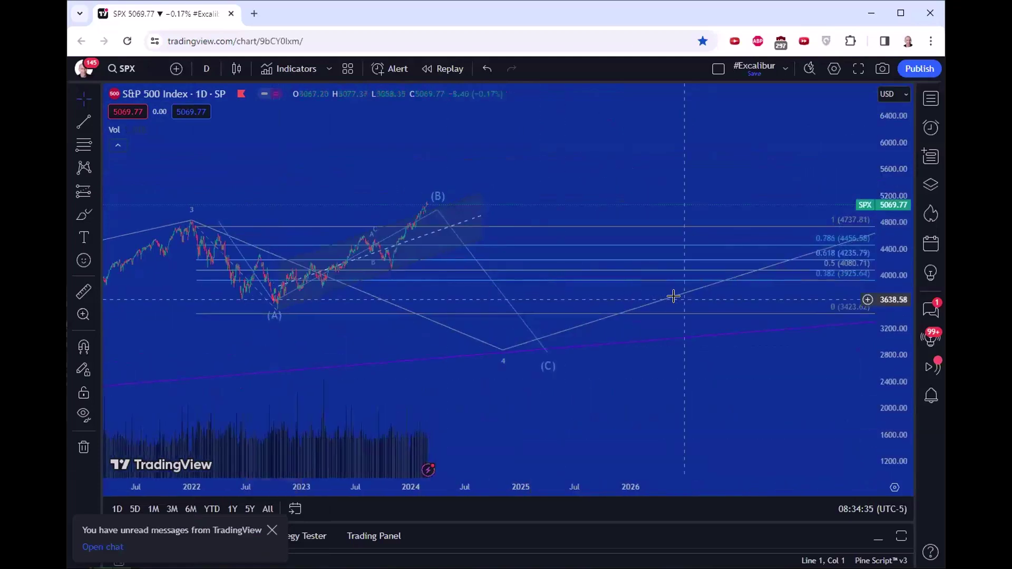
drag(555, 398, 750, 373)
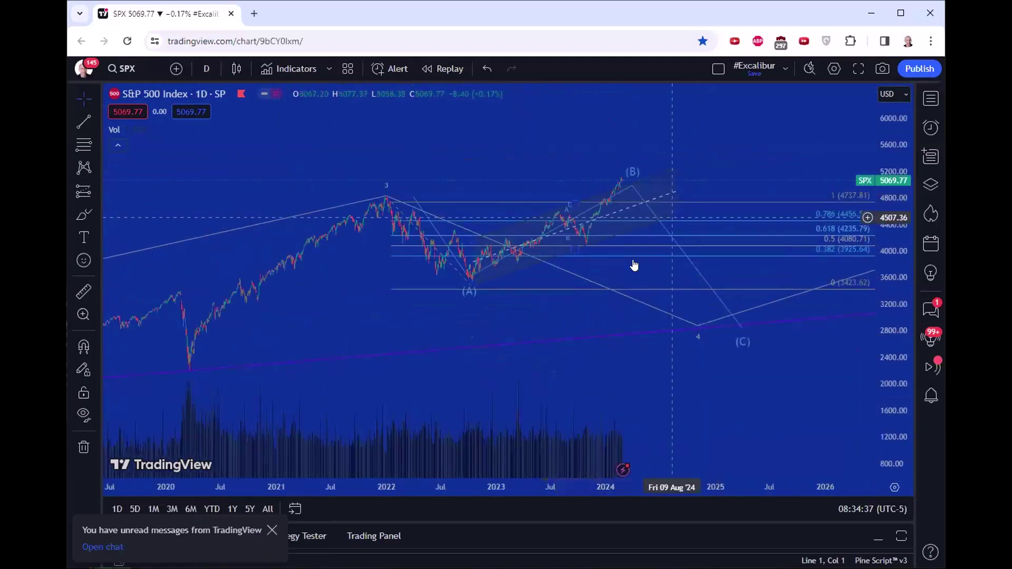
drag(879, 205, 738, 174)
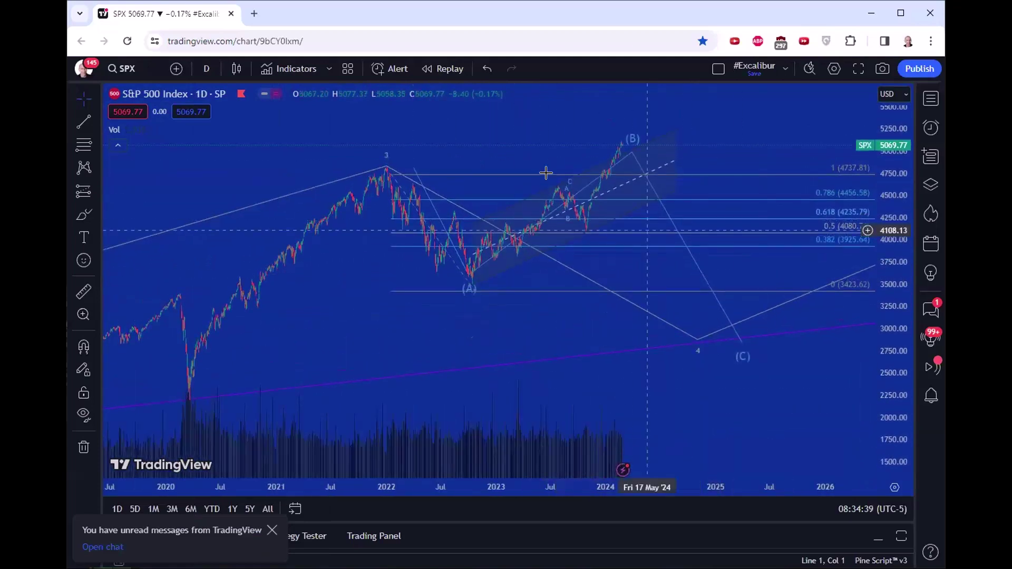
drag(488, 330, 359, 359)
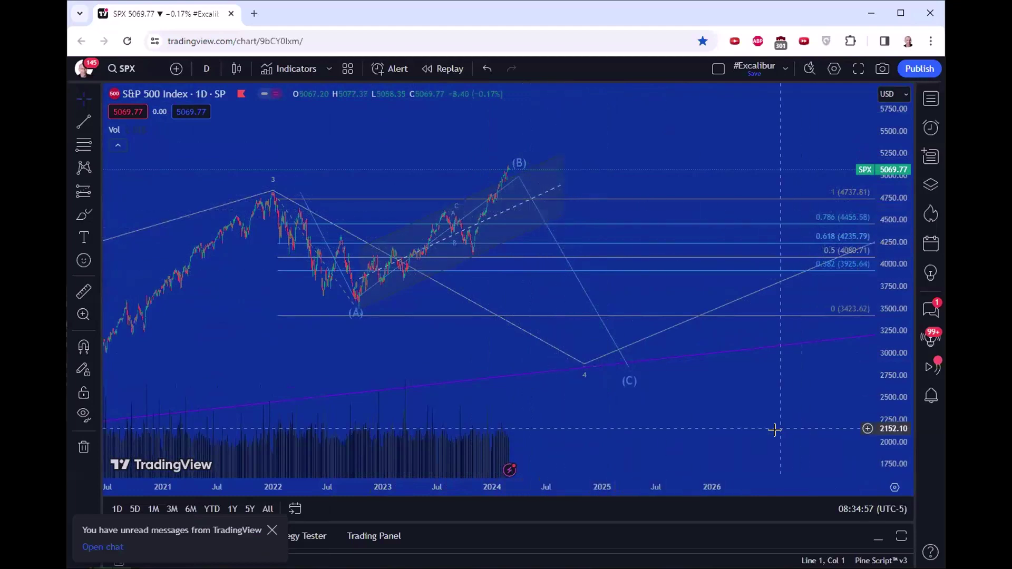
scroll(675, 428, down, 3)
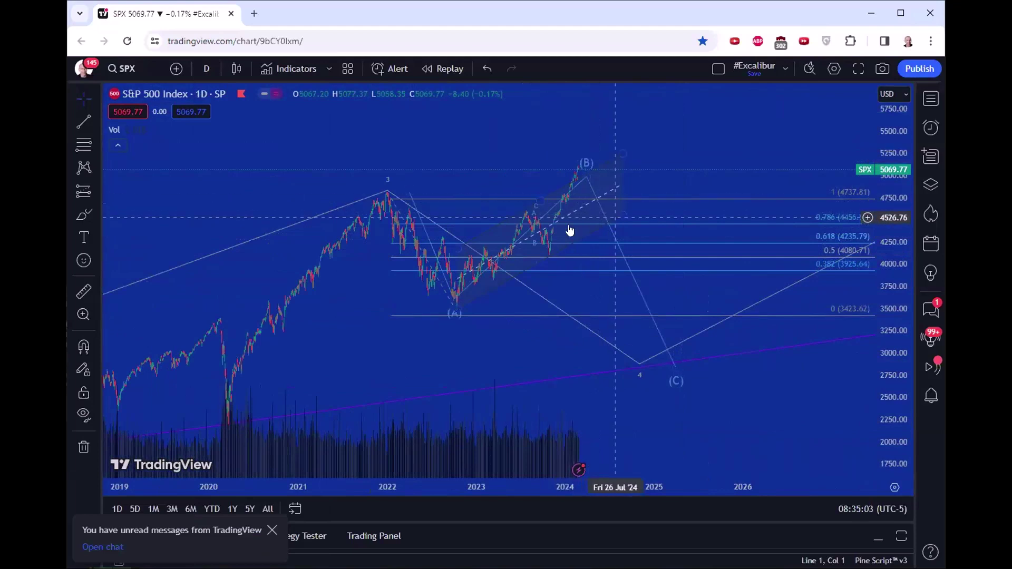
drag(507, 338, 318, 381)
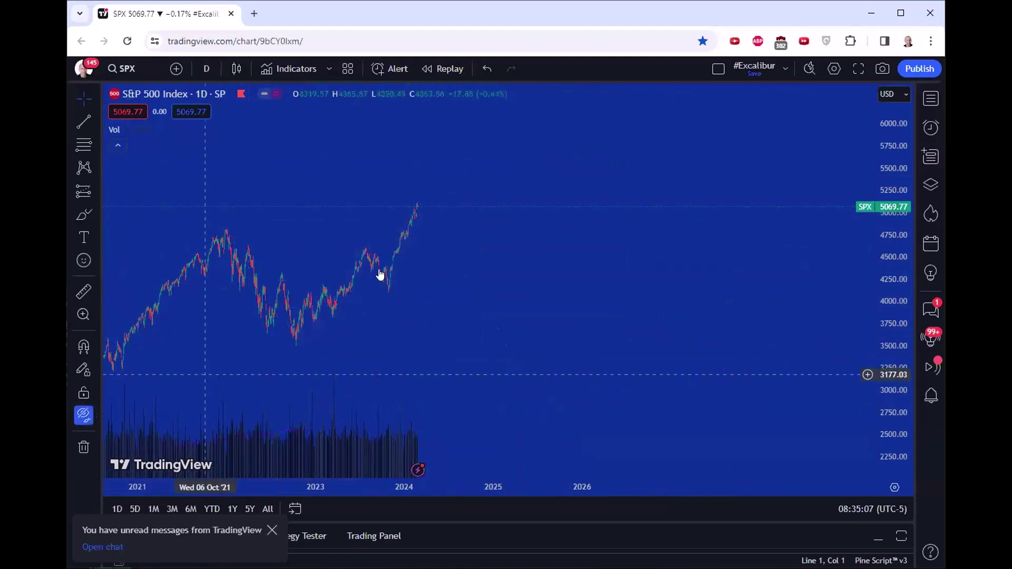
click(84, 415)
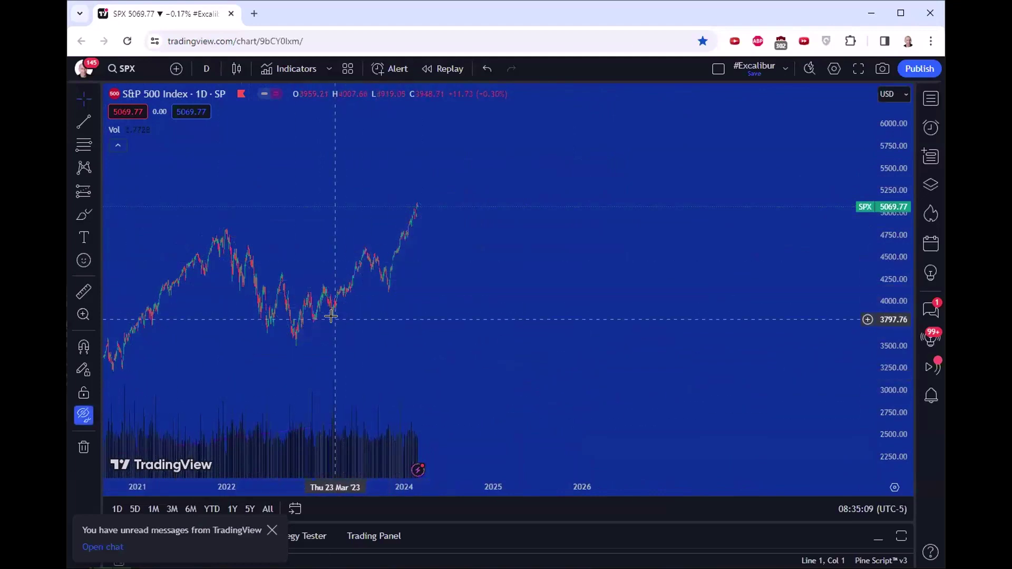
click(83, 122)
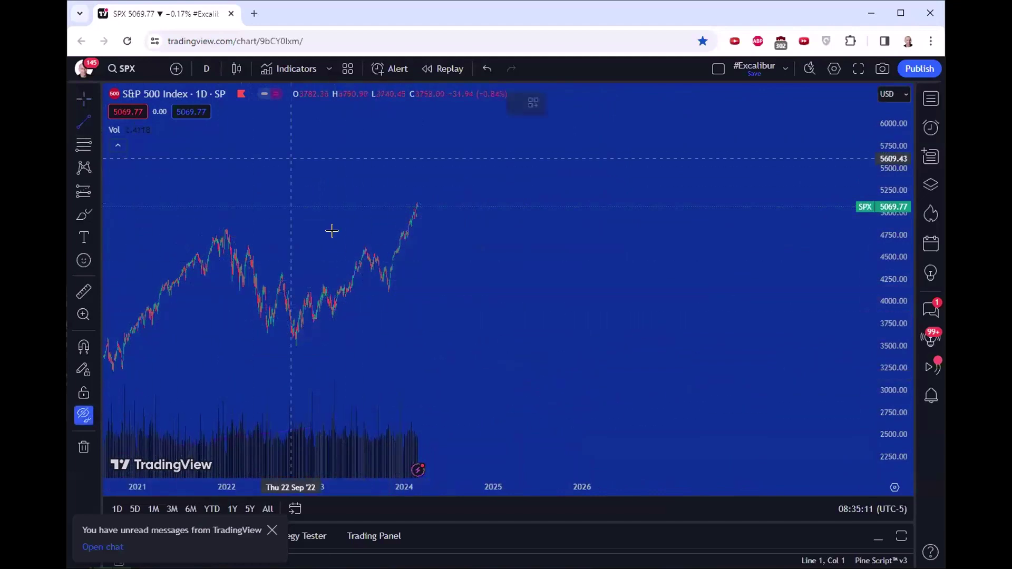
key(ctrl+alt+h)
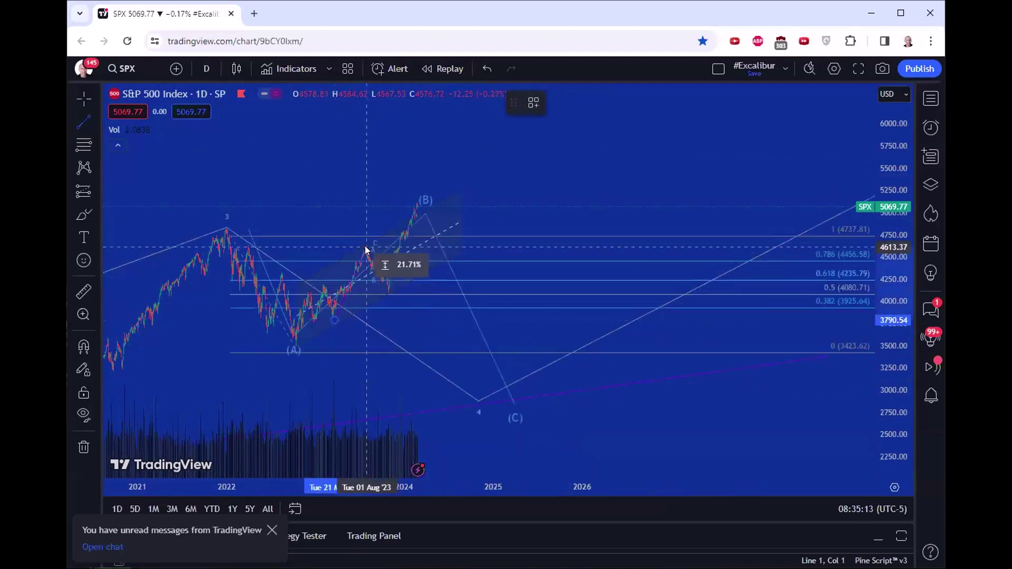
click(363, 259)
mouse_move(360, 263)
mouse_down()
mouse_move(384, 242)
mouse_move(397, 256)
mouse_move(373, 287)
mouse_move(340, 300)
mouse_move(404, 253)
mouse_move(398, 265)
mouse_move(472, 236)
mouse_up()
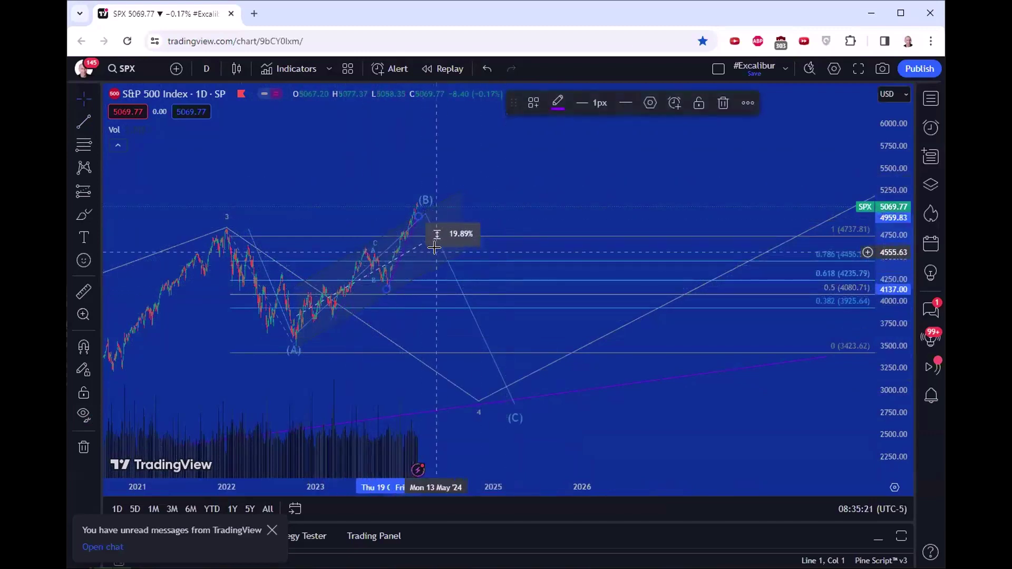
drag(434, 158, 531, 156)
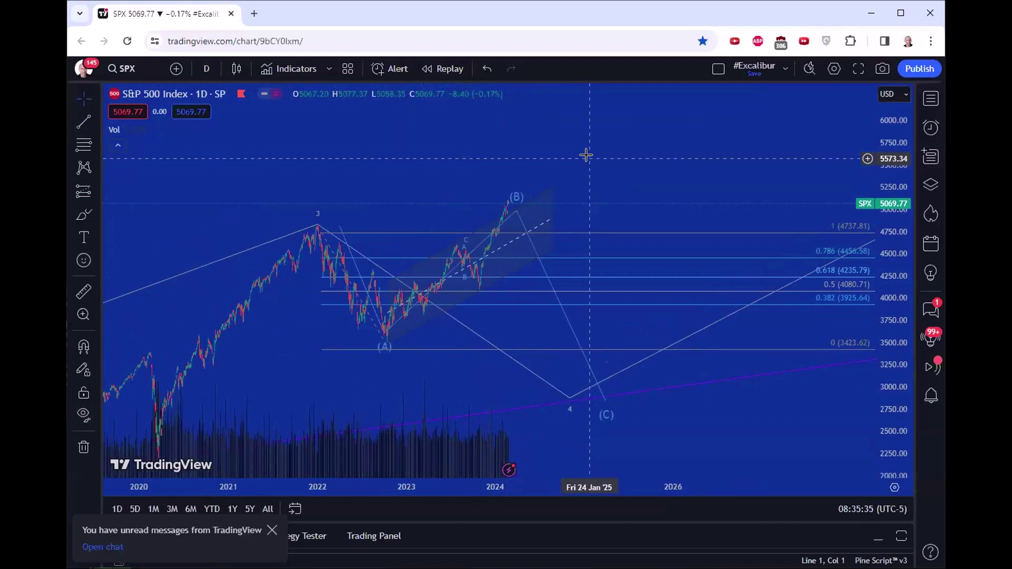
Load NVIDIA (NVDA) and frame its recent rally with the latest candles and a flattened price scale.
text(NVDA)
key(Return)
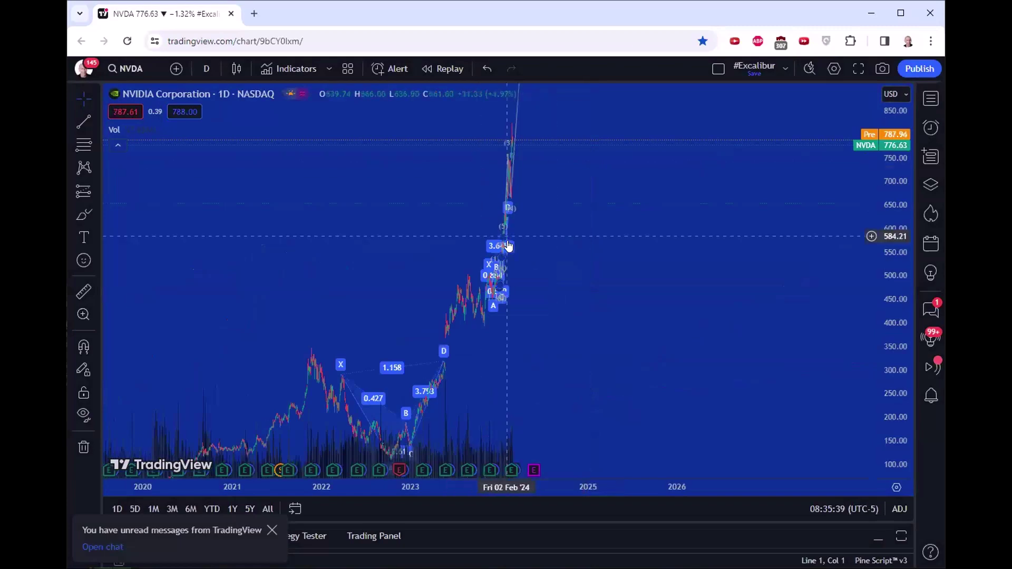
scroll(506, 244, up, 3)
drag(506, 244, 713, 438)
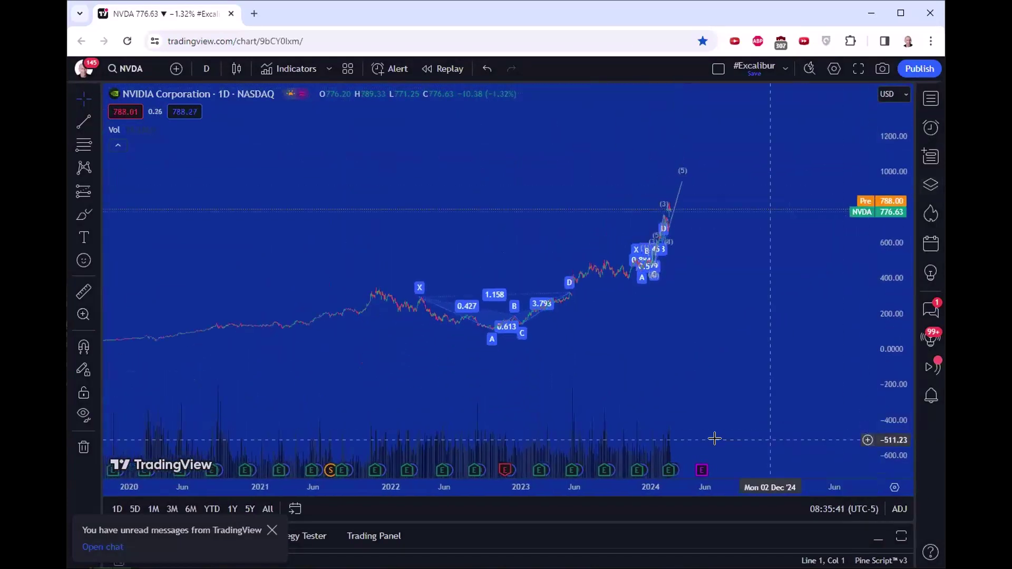
scroll(657, 422, up, 3)
drag(758, 361, 890, 329)
scroll(781, 332, right, 3)
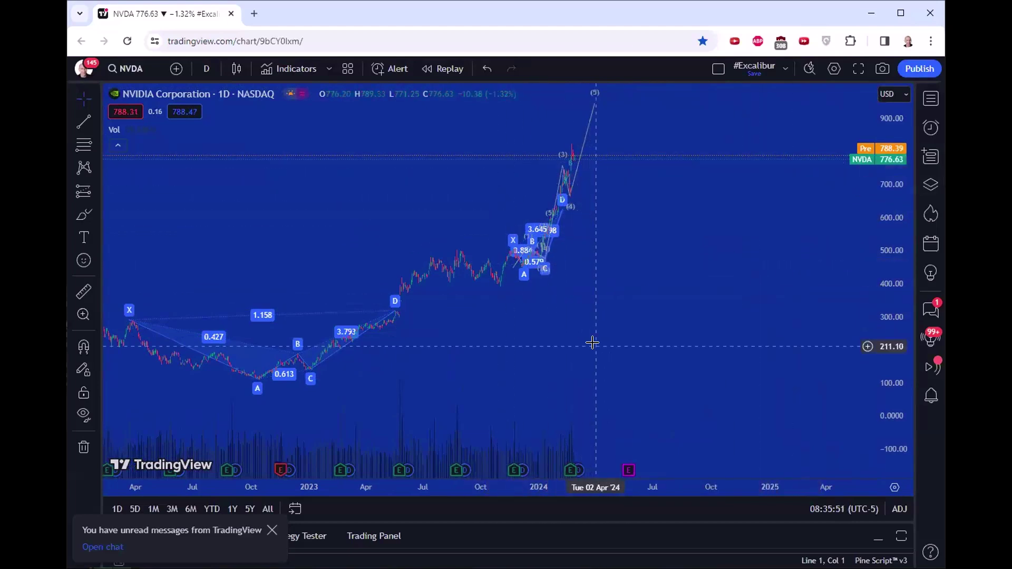
scroll(593, 343, down, 5)
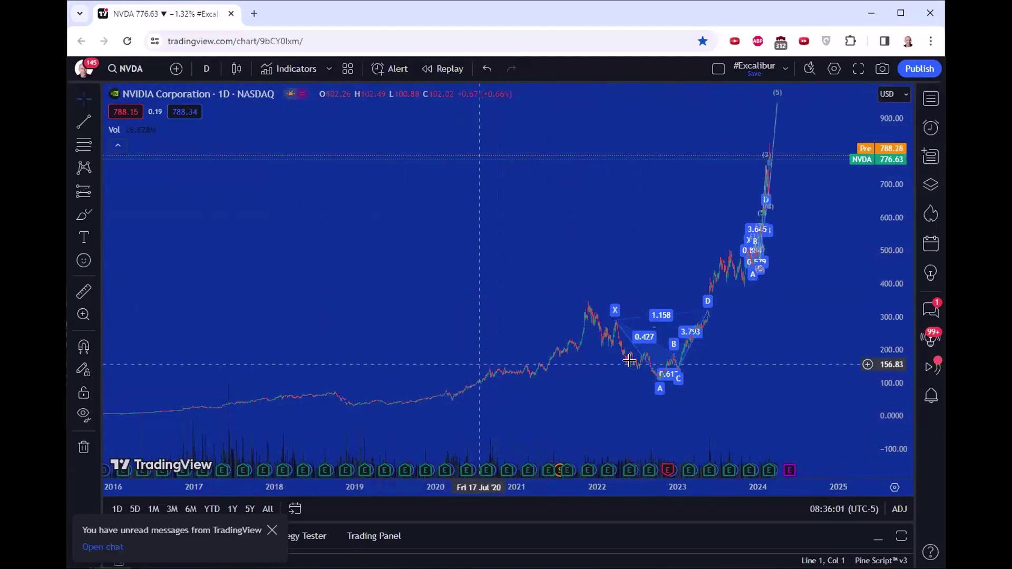
scroll(736, 362, up, 5)
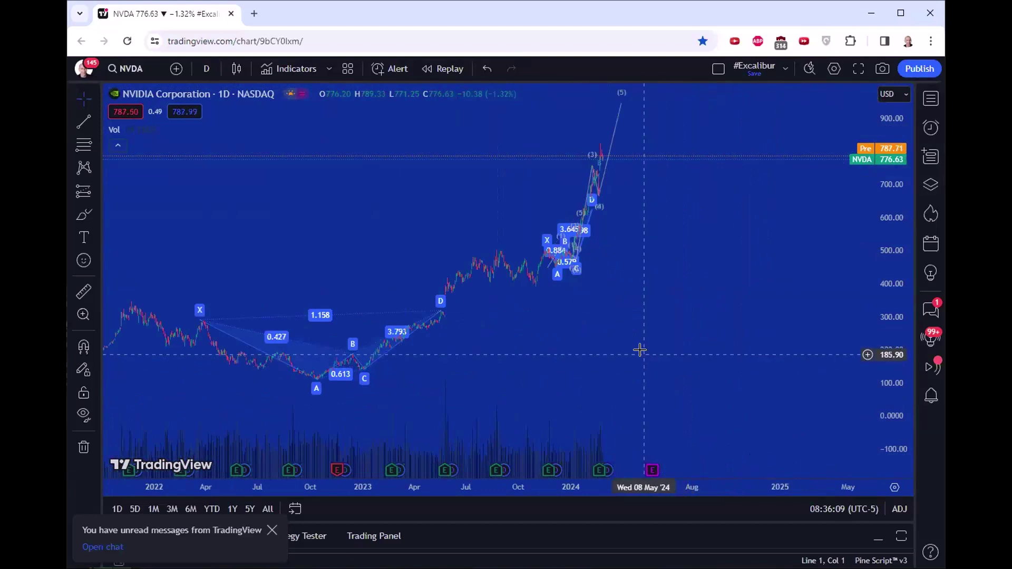
drag(896, 241, 892, 279)
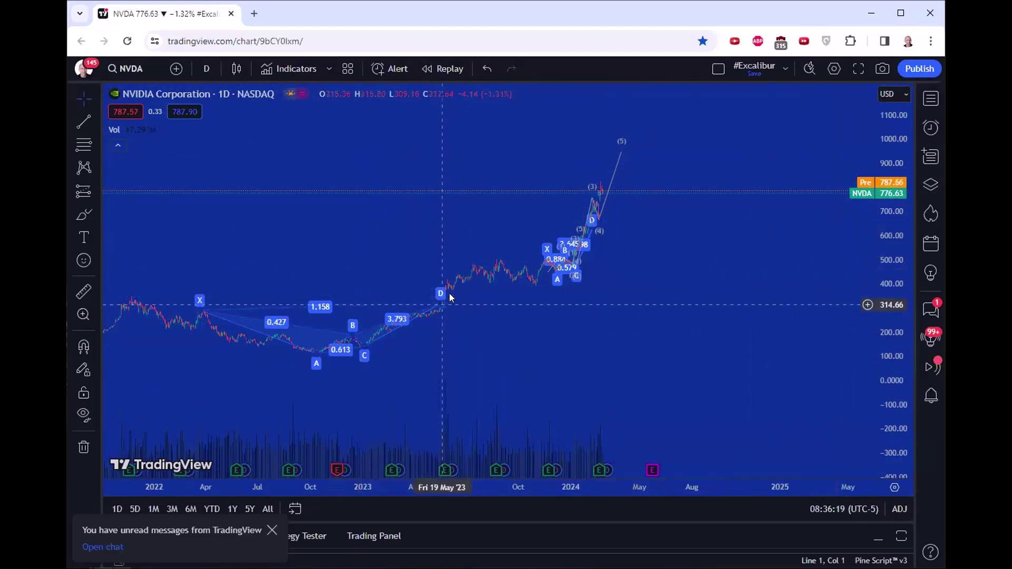
Try moving the XABCD D point up near 950, undo it, and deselect the pattern.
drag(441, 306, 604, 151)
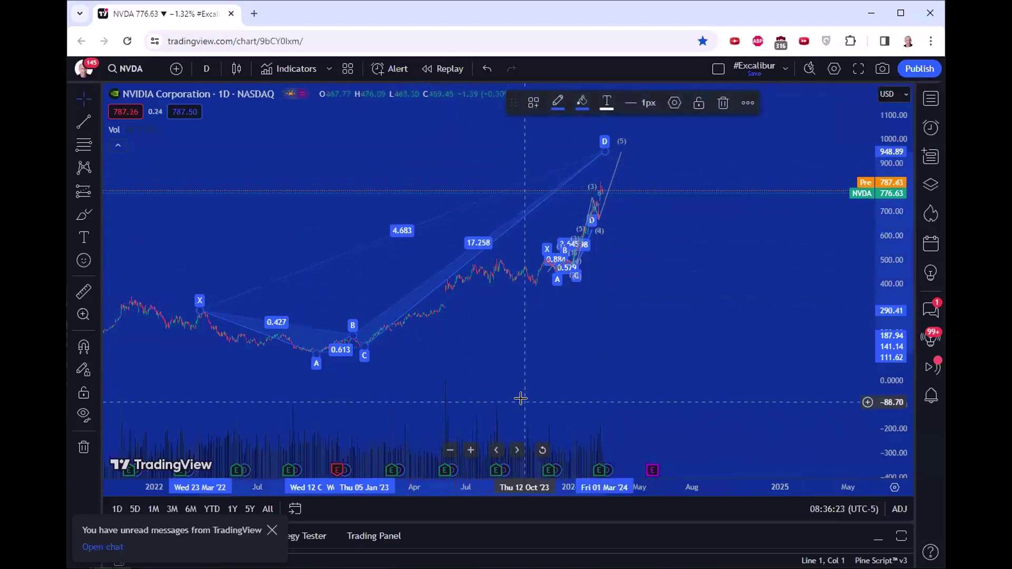
key(ctrl+z)
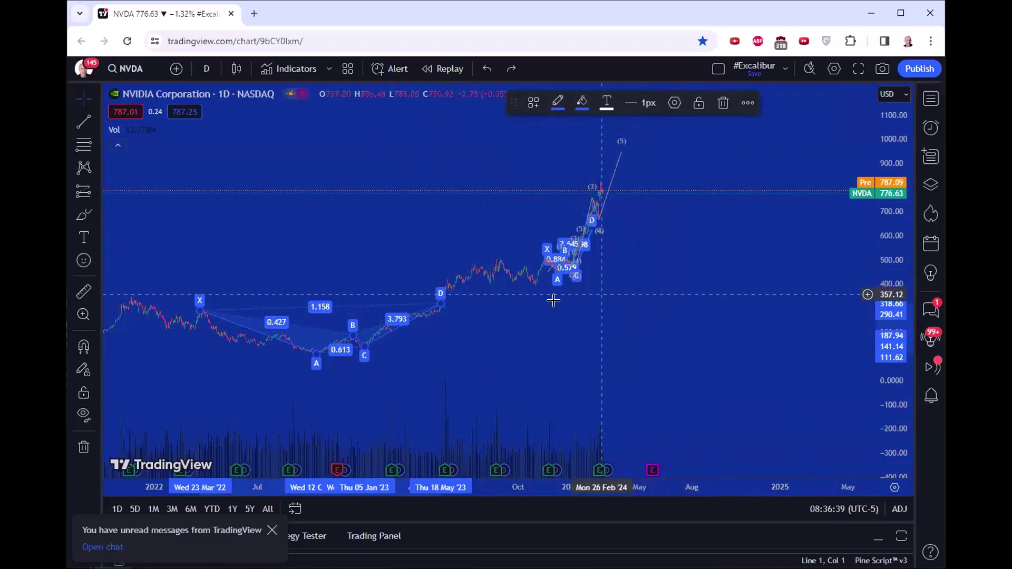
click(436, 326)
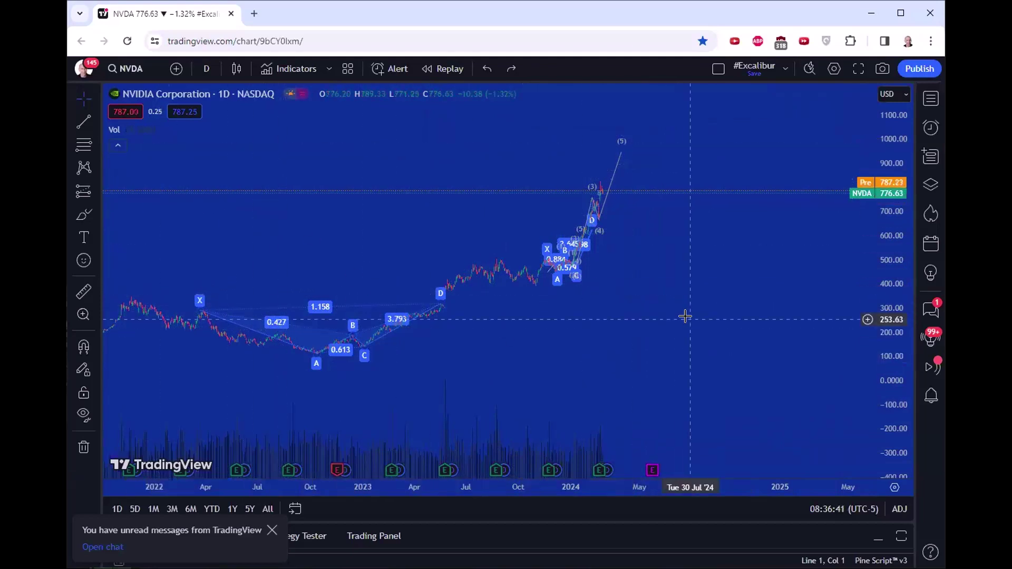
Load C3.ai (AI), try 15-minute candles, then return to the 1-day interval.
text(AI)
key(Return)
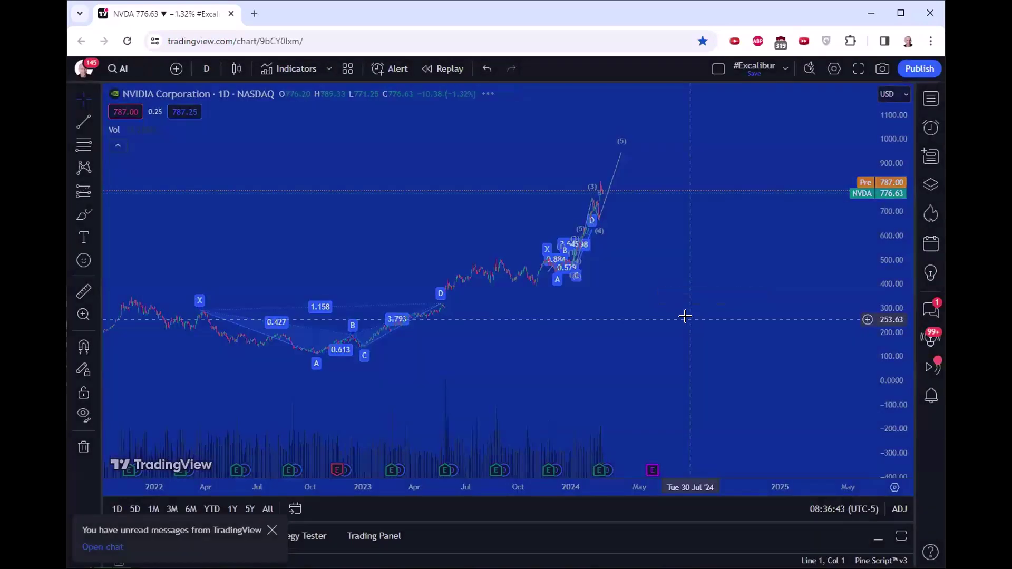
click(205, 69)
click(270, 276)
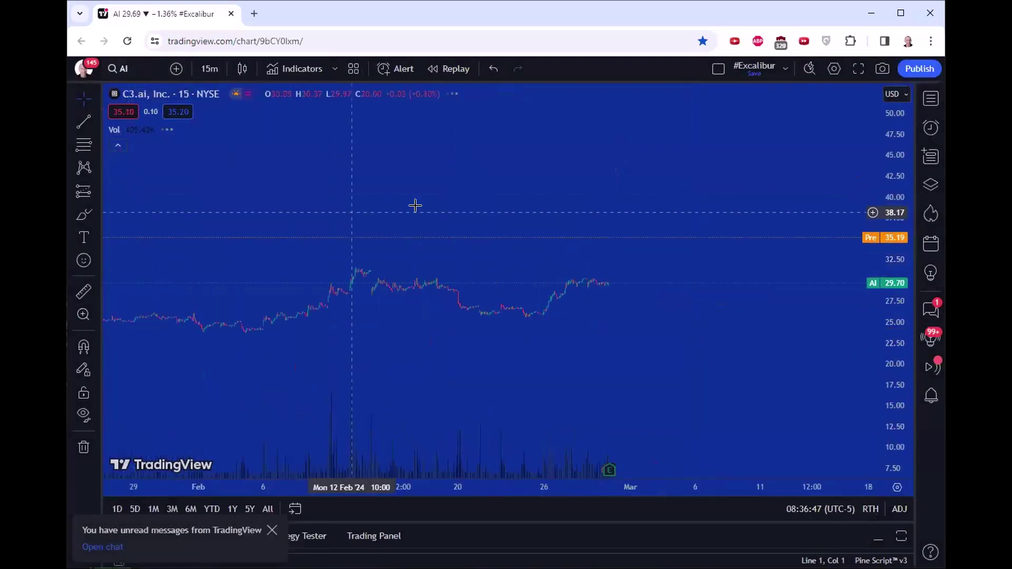
scroll(555, 253, down, 3)
drag(464, 138, 270, 147)
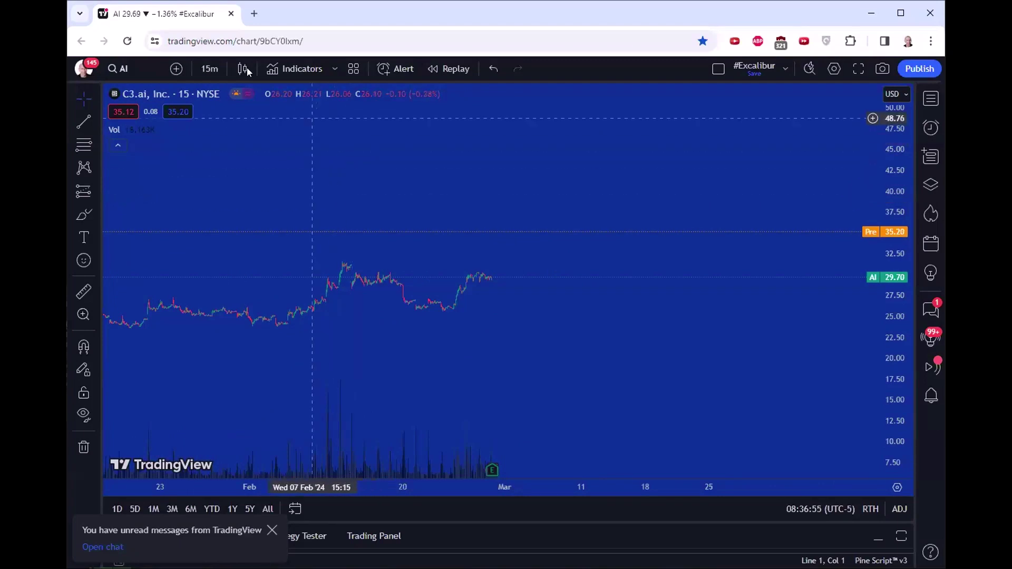
click(209, 69)
click(245, 469)
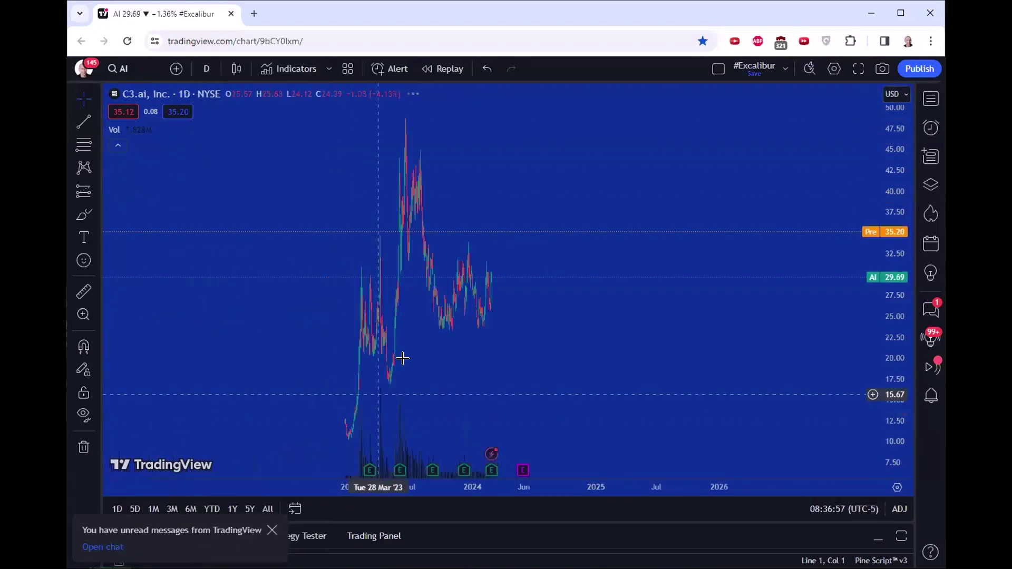
Load Apple (AAPL) and centre its harmonic pattern with a compressed price scale.
text(AAPL)
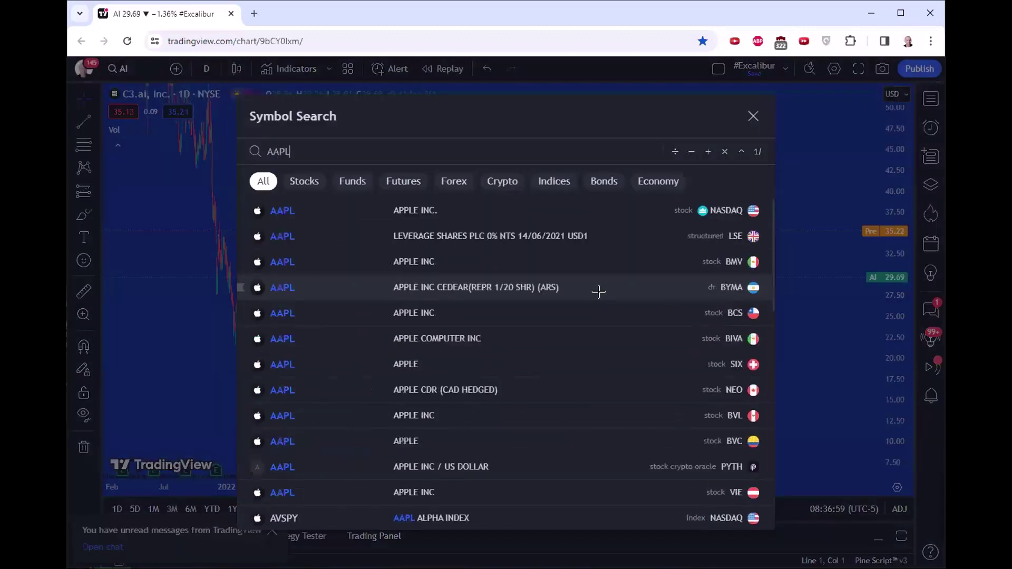
key(Return)
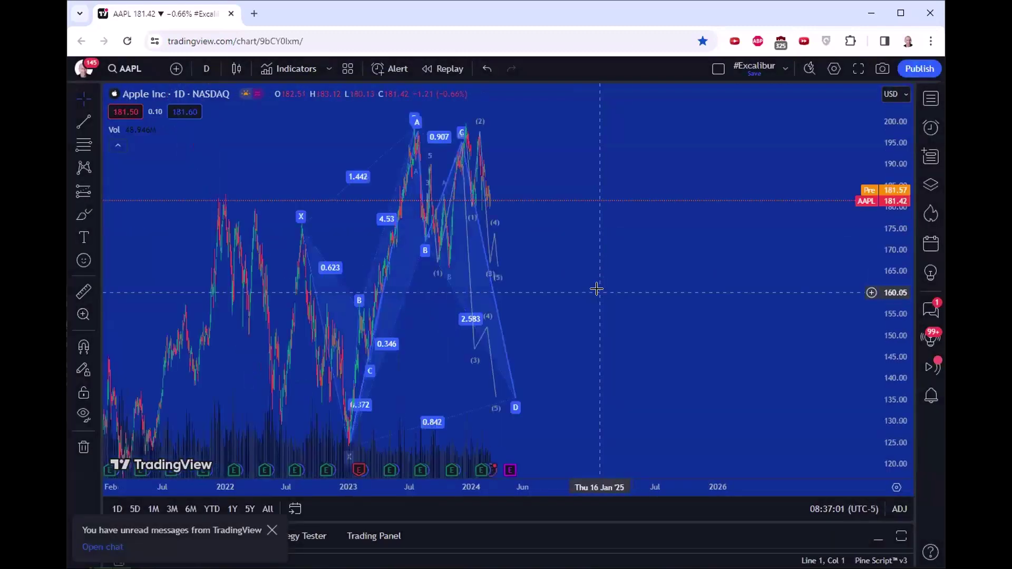
drag(902, 226, 736, 236)
drag(721, 285, 622, 319)
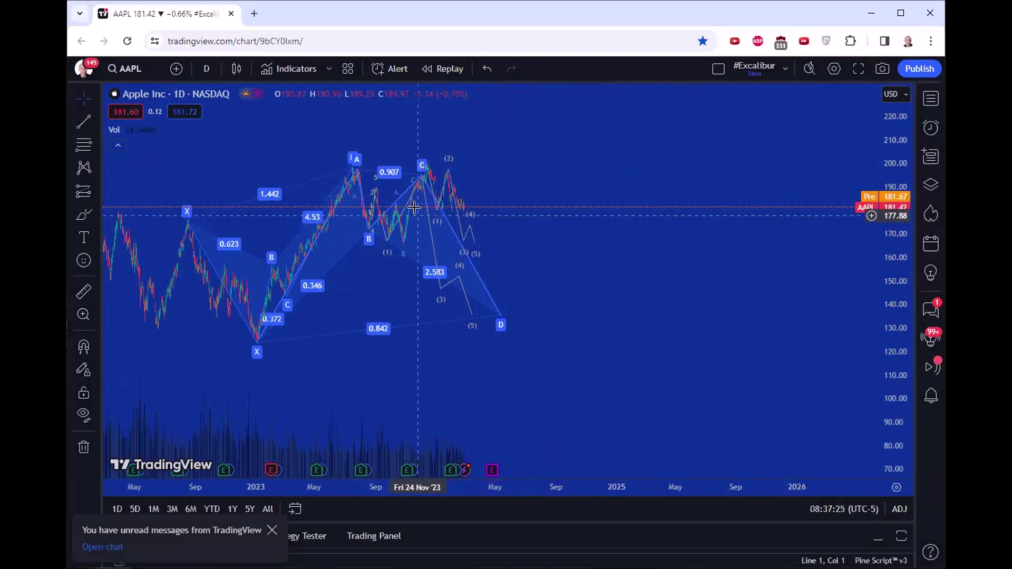
Replace the deeper XABCD pattern with a new one from the late-2023 high, pullback and recent high.
click(476, 273)
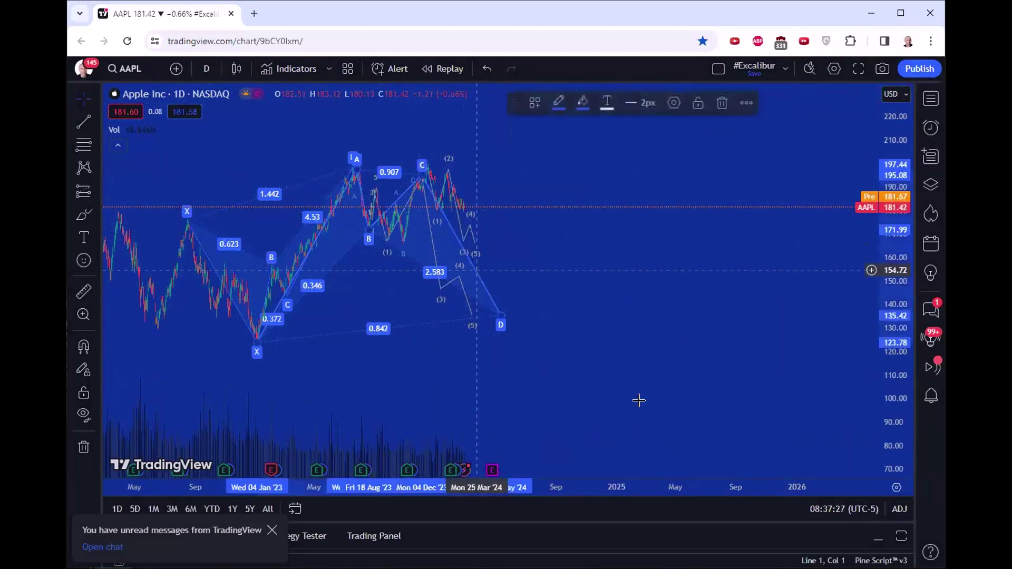
key(Delete)
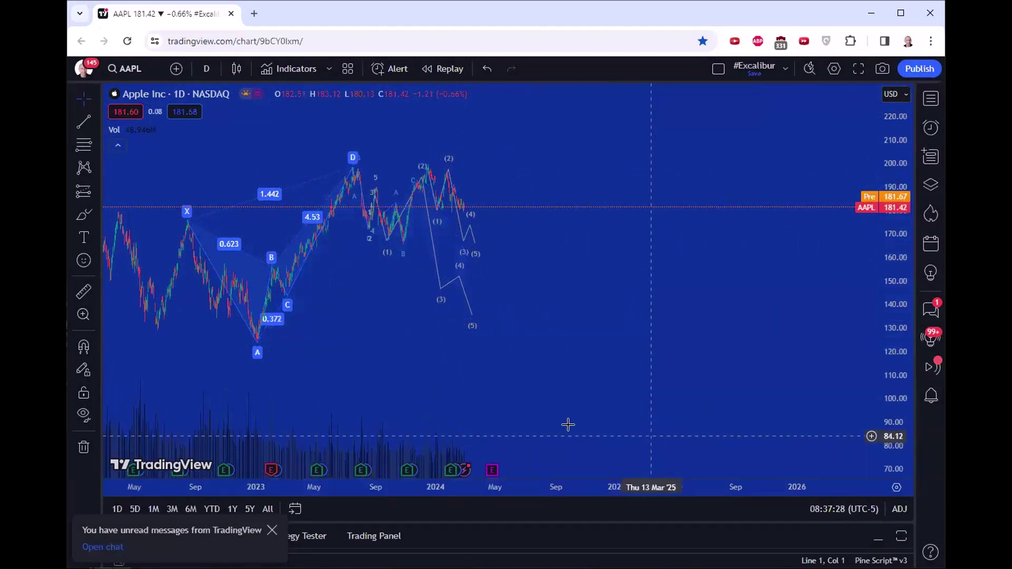
click(86, 164)
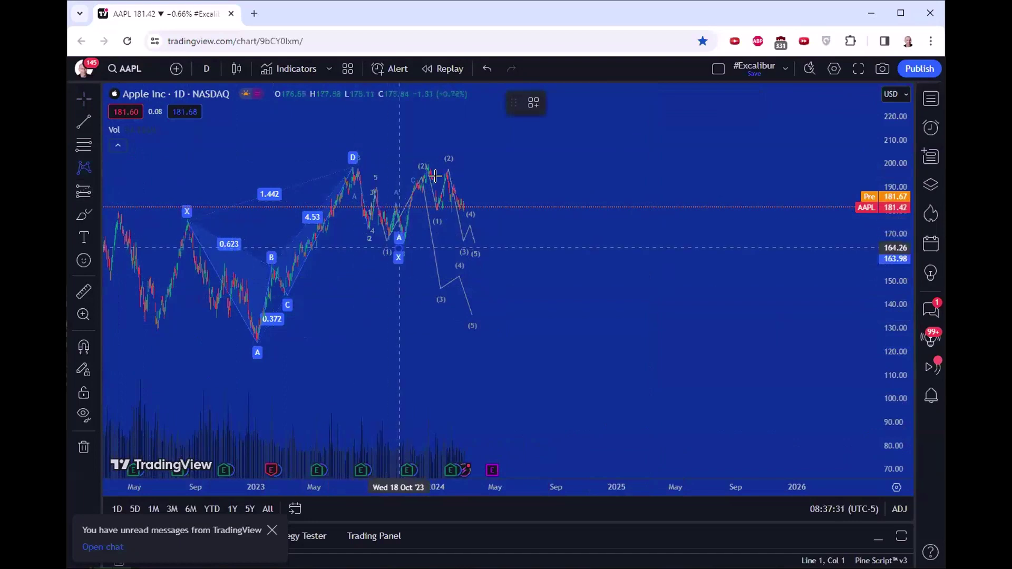
click(420, 164)
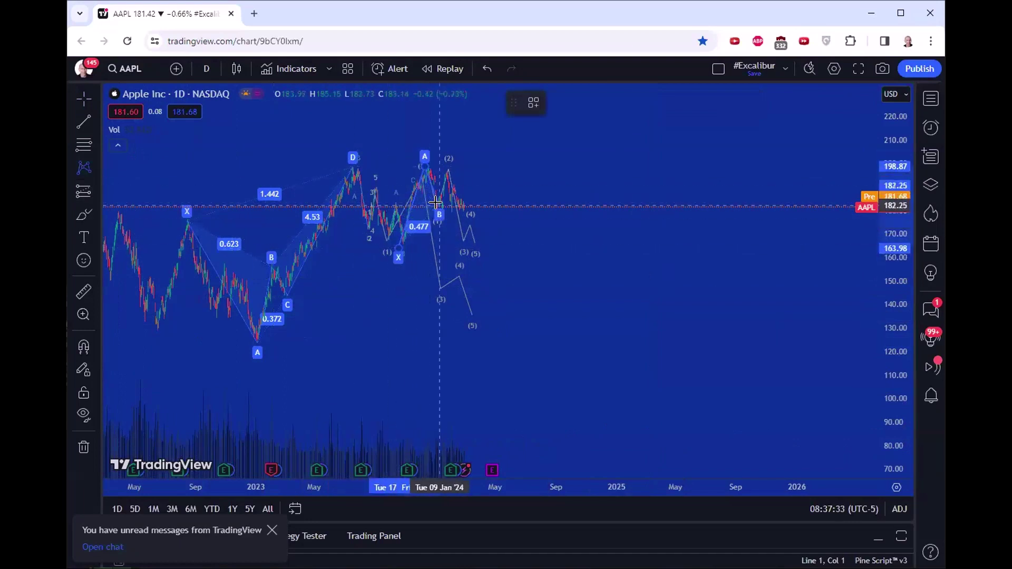
click(439, 206)
click(442, 169)
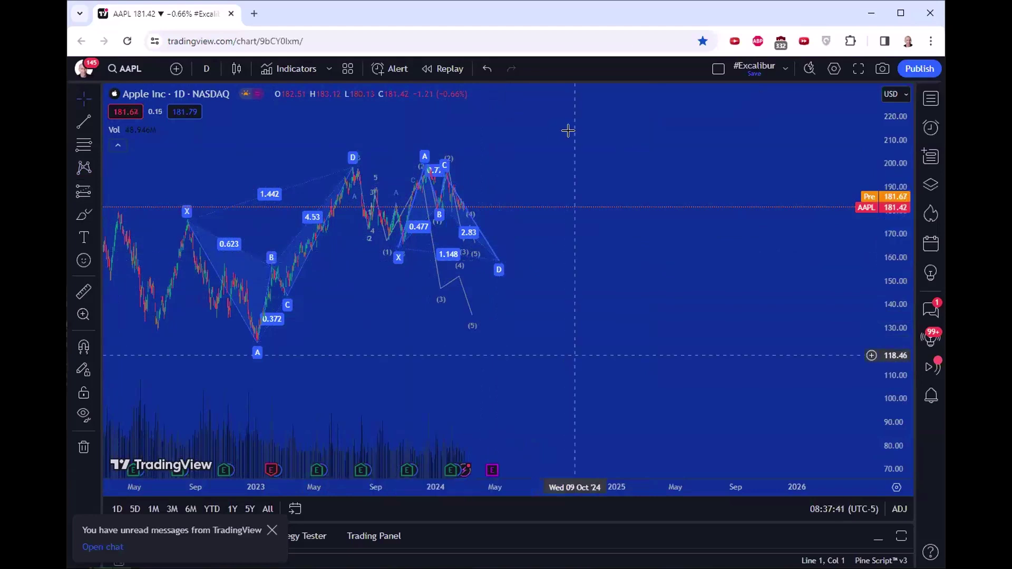
scroll(617, 343, up, 4)
scroll(567, 351, left, 3)
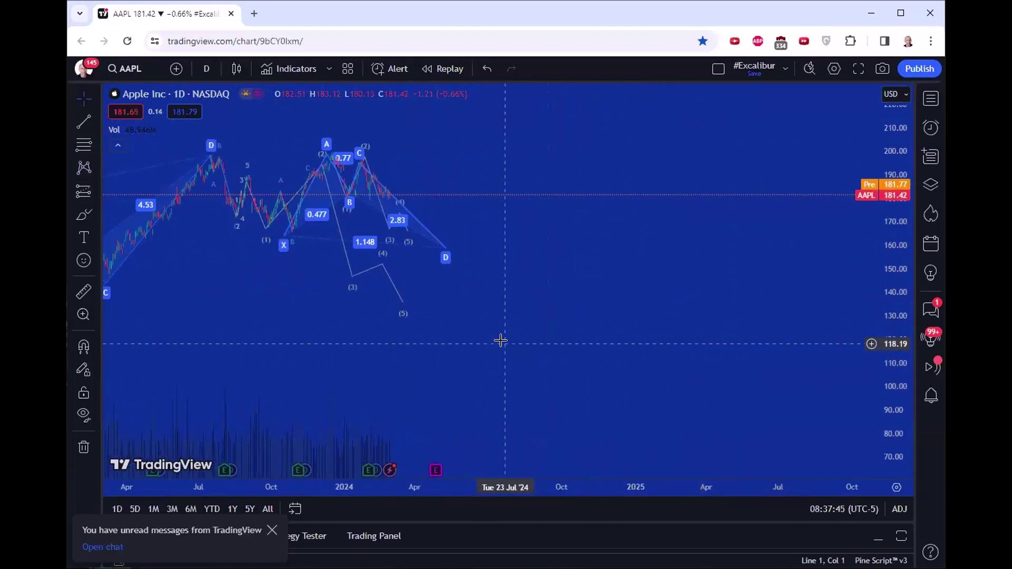
Load Tesla (TSLA) and drag its XABCD D point down to around 100 (ratios 2.64, 0.995).
text(TSLA)
key(Return)
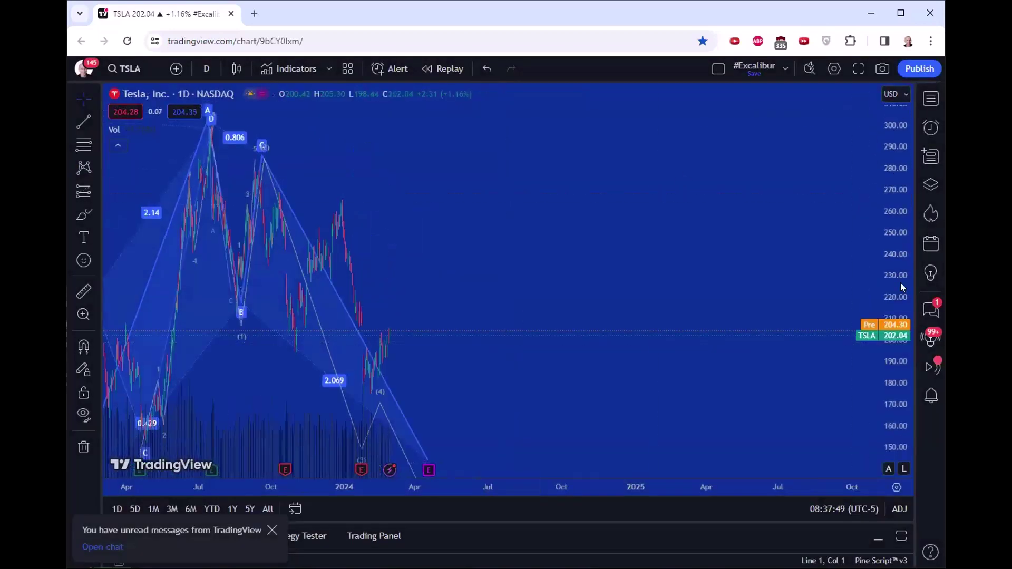
scroll(811, 280, left, 2)
scroll(844, 272, left, 2)
drag(879, 266, 921, 393)
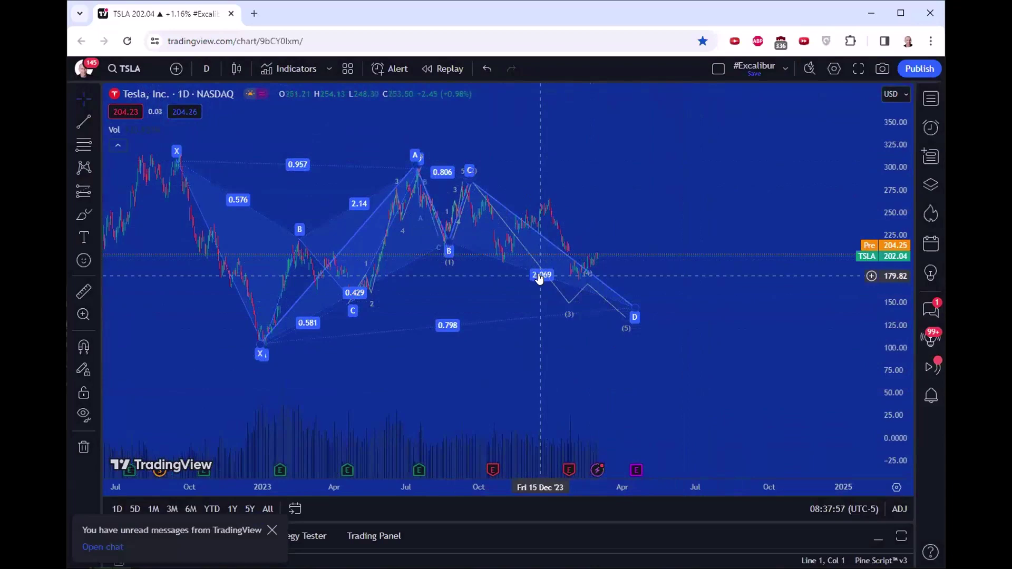
drag(633, 311, 681, 351)
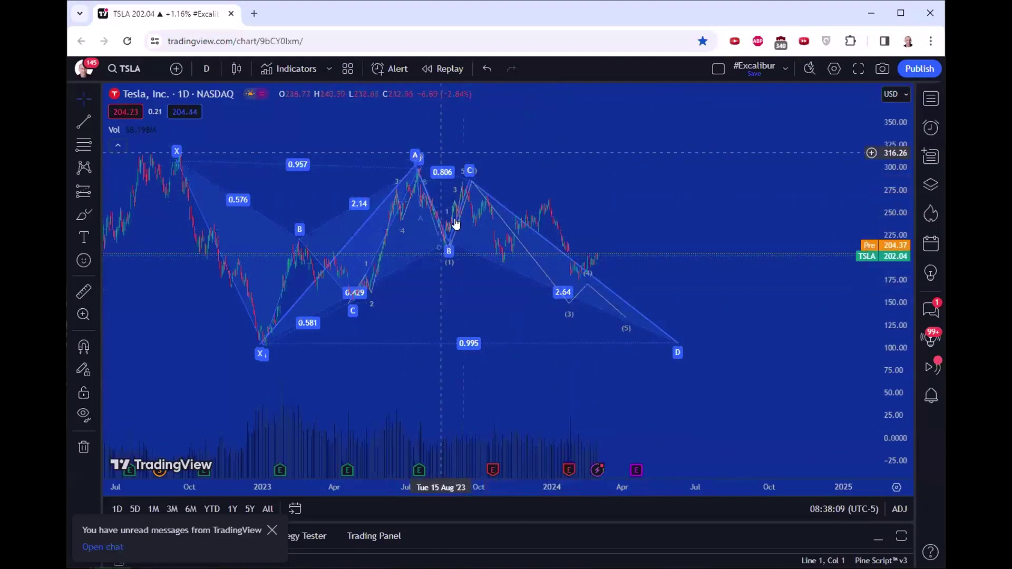
drag(743, 333, 714, 339)
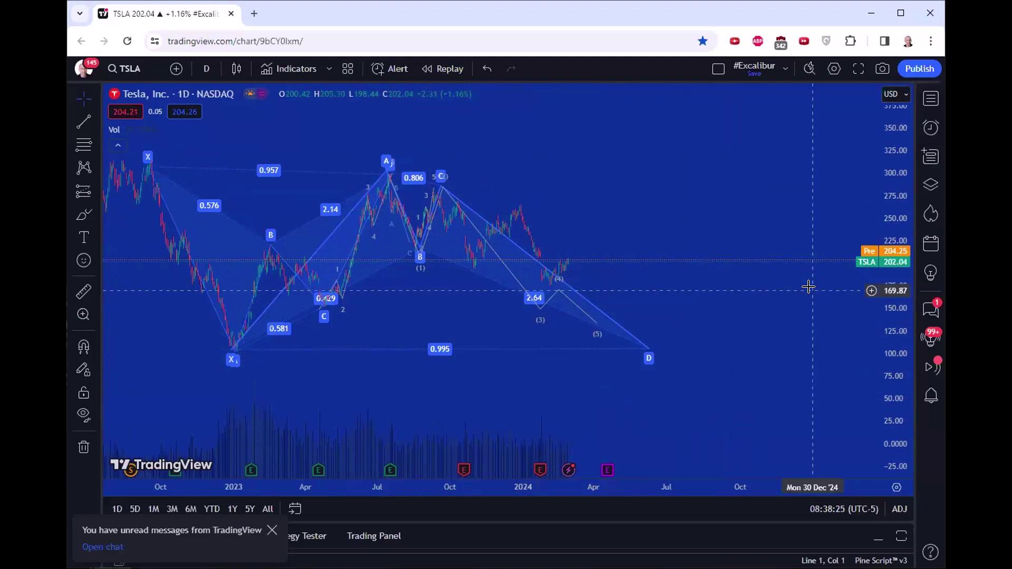
Load Alphabet (GOOGL) and raise its XABCD D point toward the recent highs.
text(GOOGL)
key(Return)
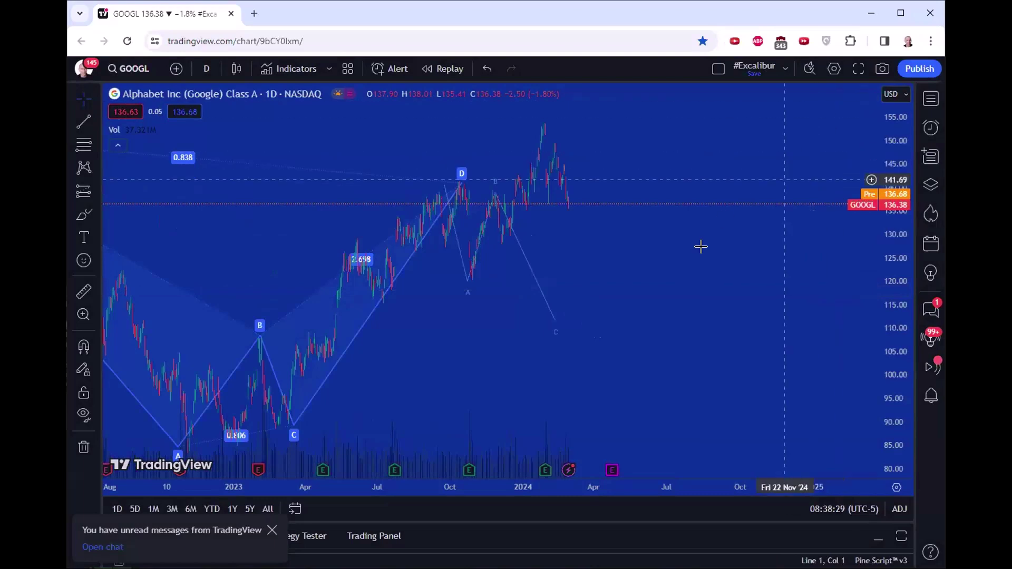
scroll(700, 244, down, 4)
drag(891, 185, 585, 280)
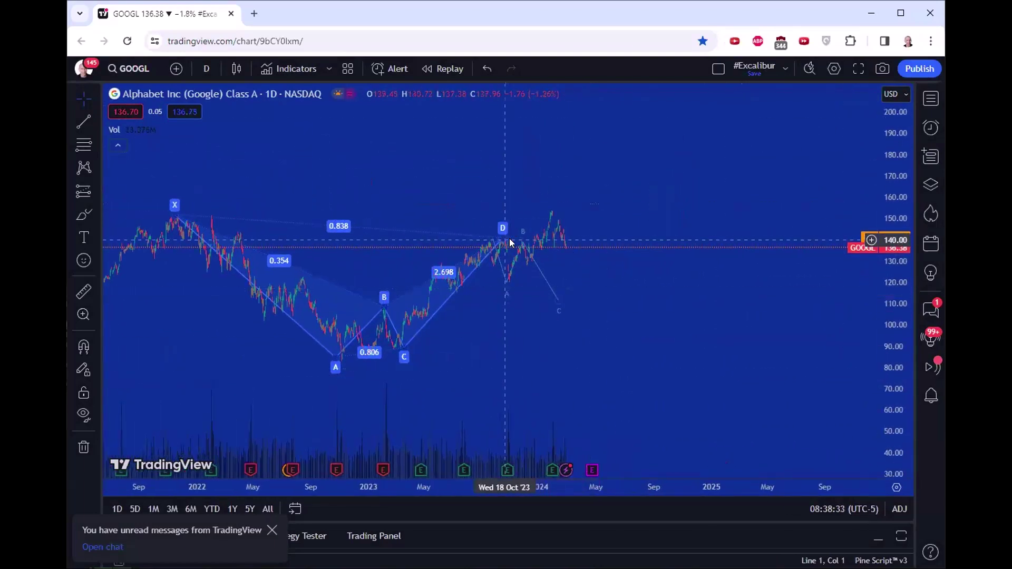
mouse_move(503, 242)
mouse_down()
mouse_move(569, 191)
mouse_move(556, 198)
mouse_up()
click(669, 329)
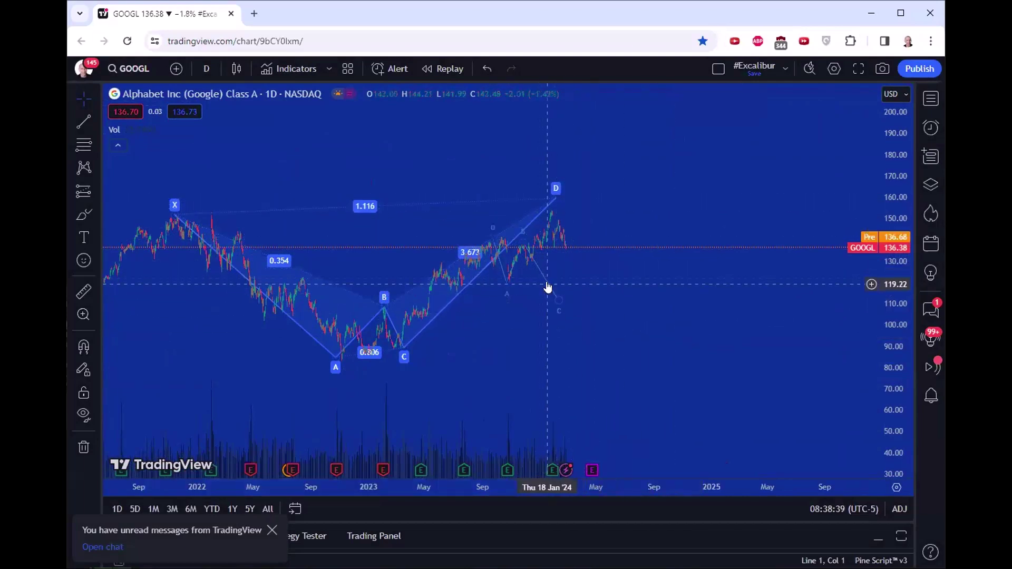
Move the small ABC wave to the early-2024 high and extend the pattern's D above 200.
drag(547, 287, 606, 258)
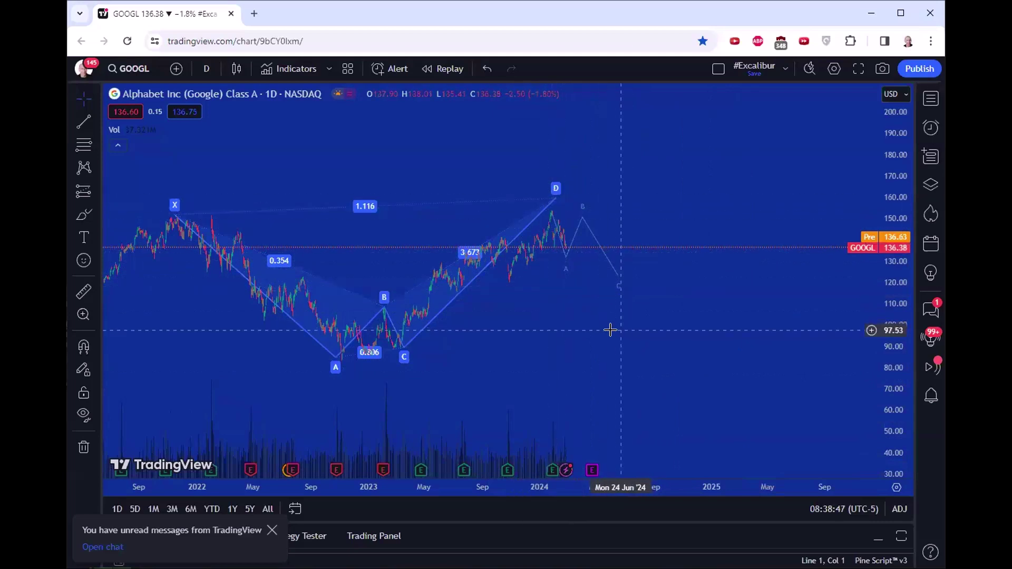
drag(554, 193, 714, 84)
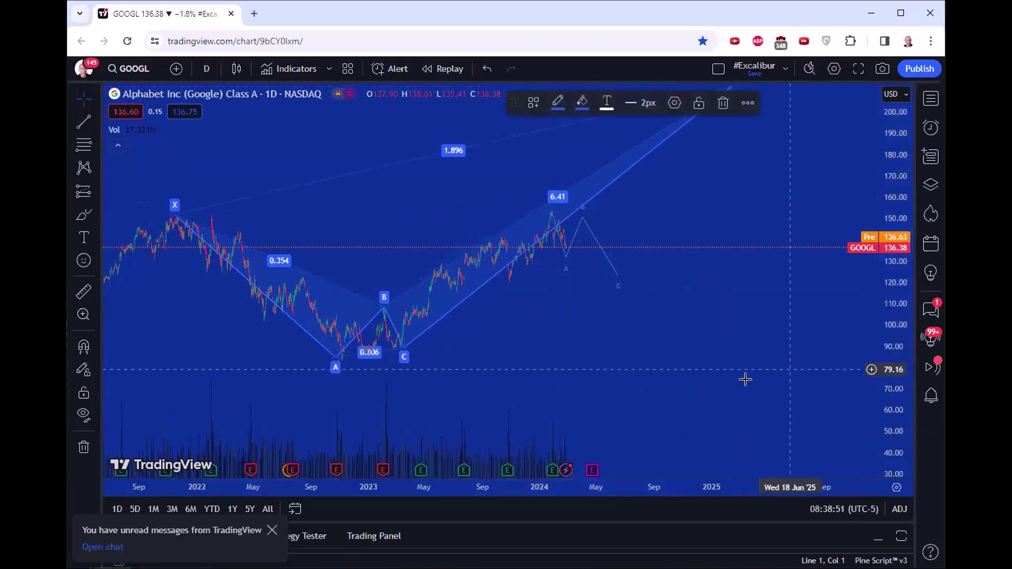
scroll(627, 383, down, 3)
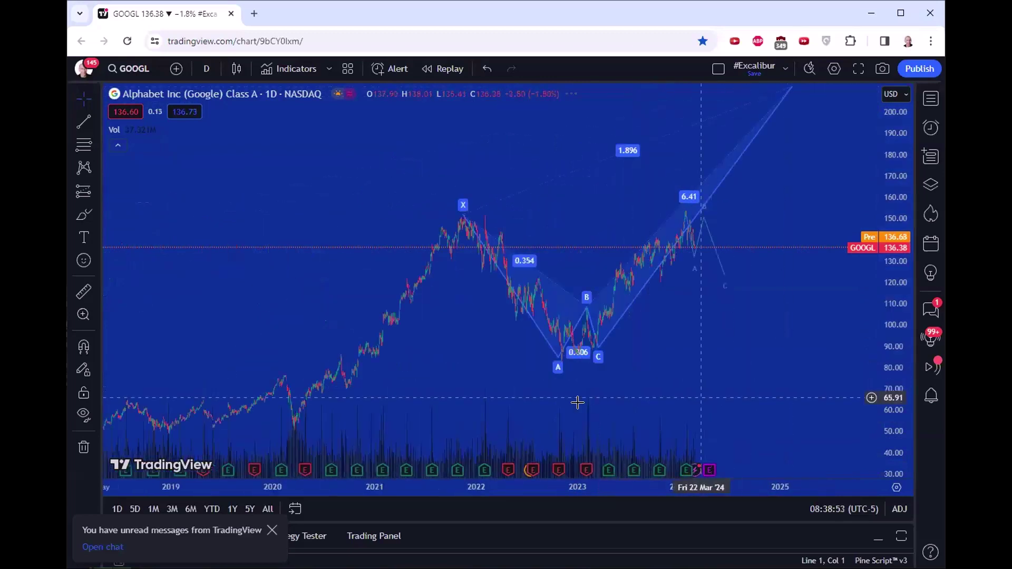
drag(701, 388, 613, 393)
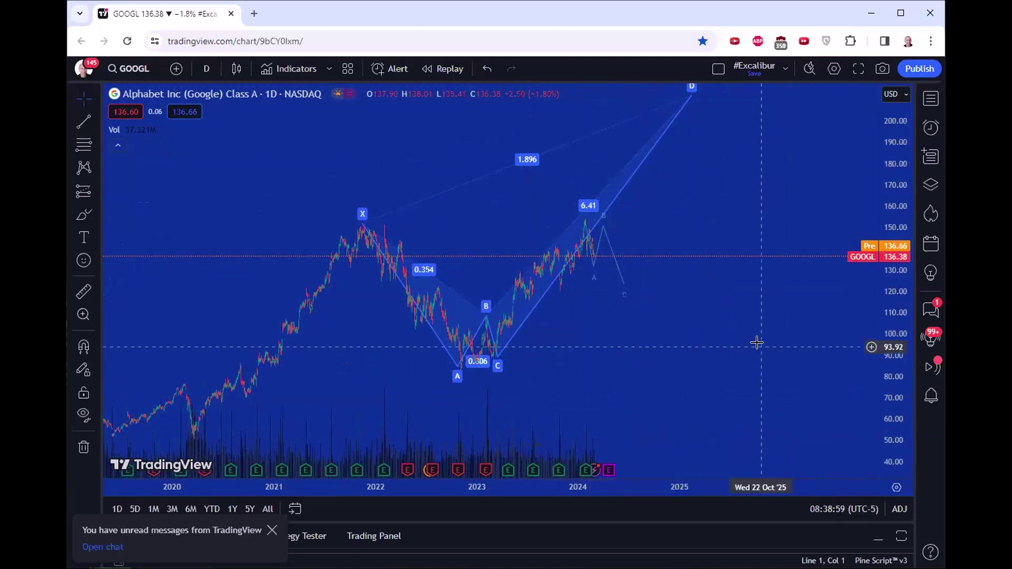
Load Microsoft (MSFT), rescale its price axis and frame 2020 to 2025.
text(msft)
key(Return)
double_click(894, 311)
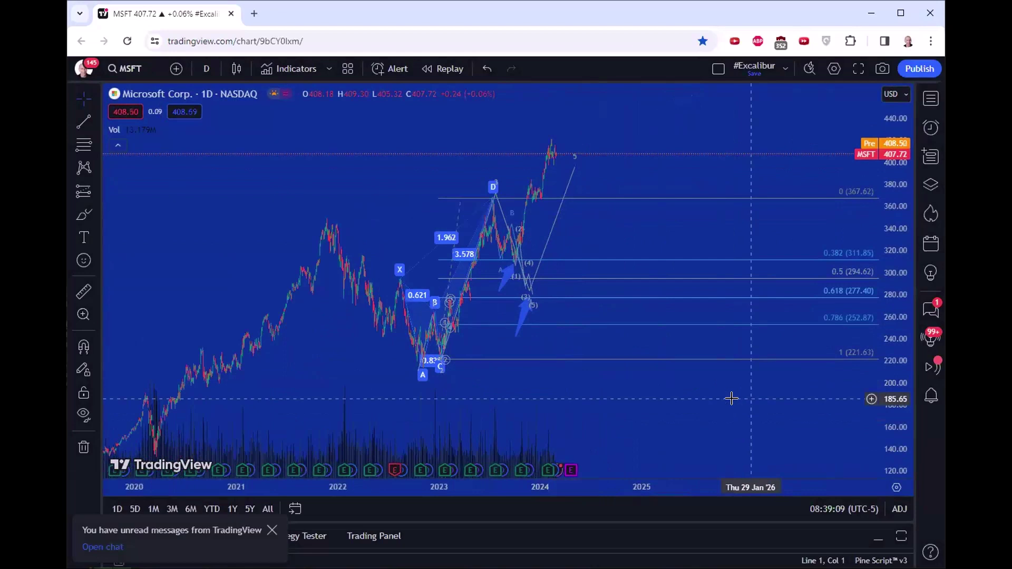
scroll(732, 398, down, 3)
drag(895, 237, 896, 463)
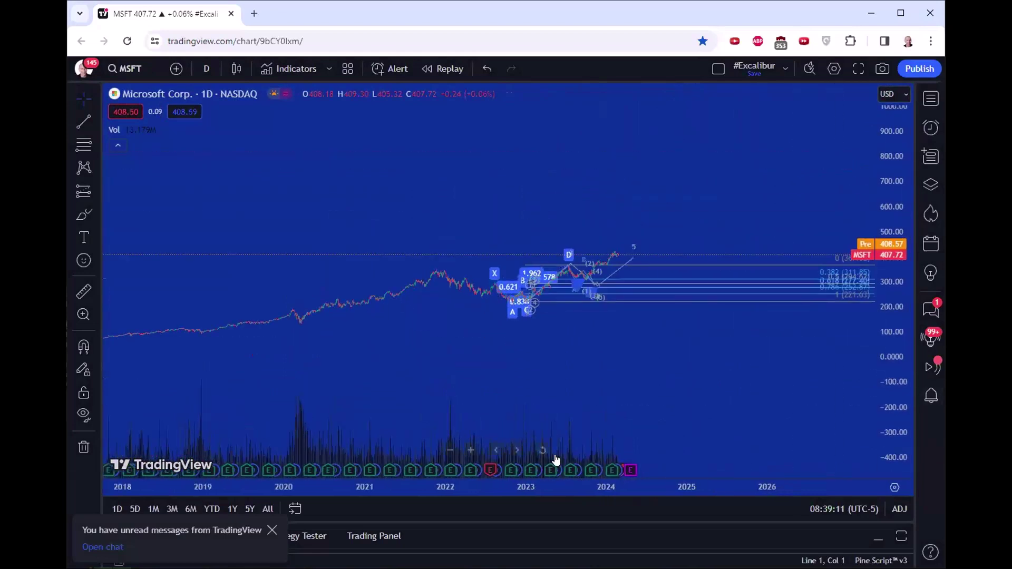
drag(896, 369, 896, 221)
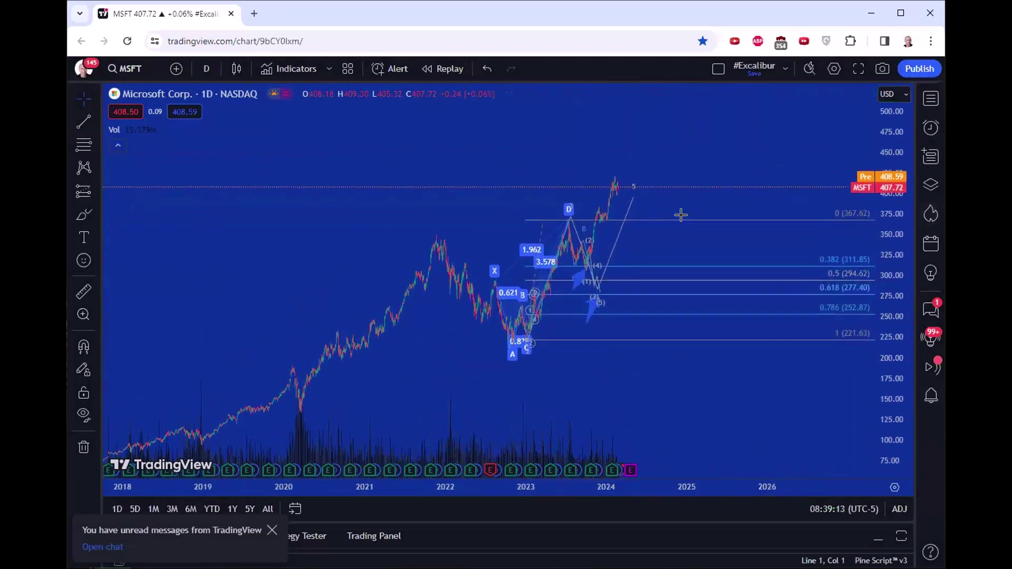
scroll(579, 358, up, 3)
drag(609, 373, 817, 364)
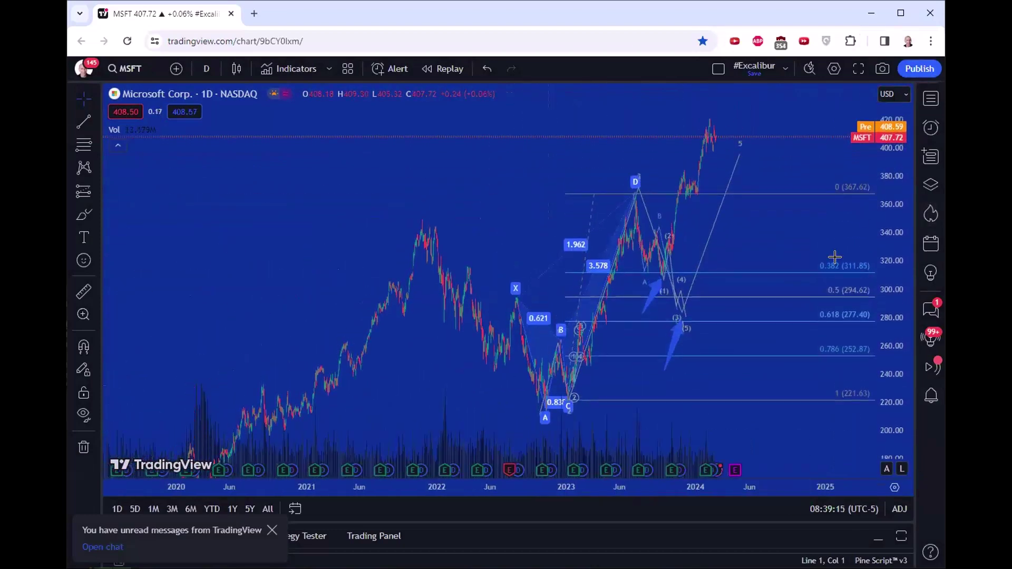
scroll(698, 358, up, 3)
drag(899, 248, 898, 282)
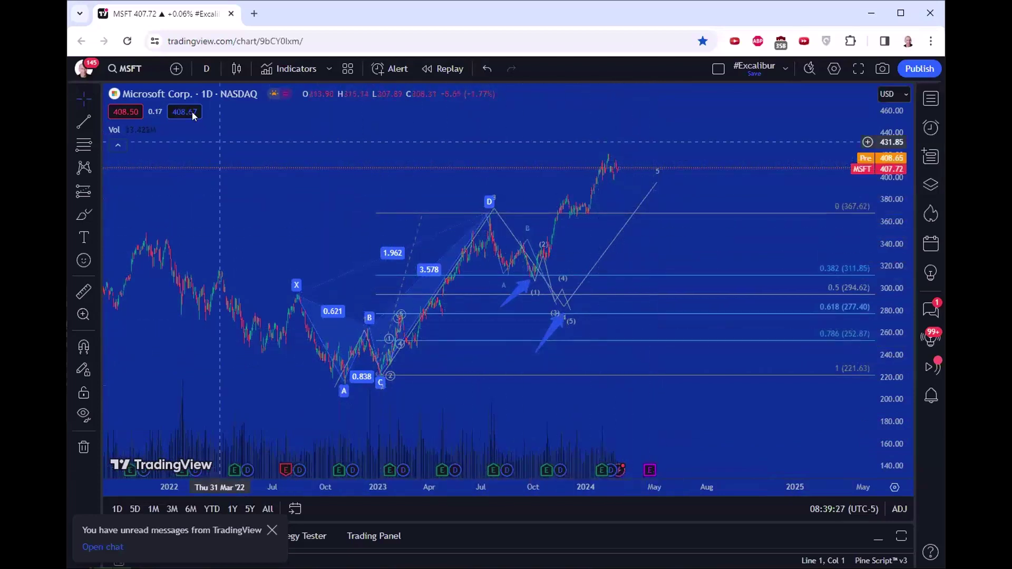
Switch the Microsoft chart to 1-month candles with the Fibonacci and pattern drawings in view.
click(196, 71)
click(298, 512)
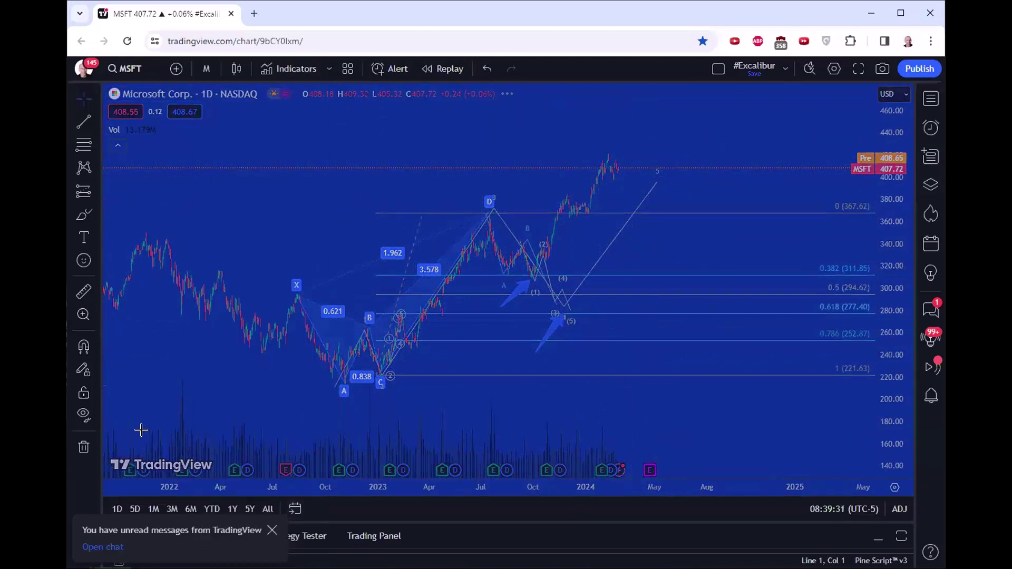
drag(538, 222, 776, 248)
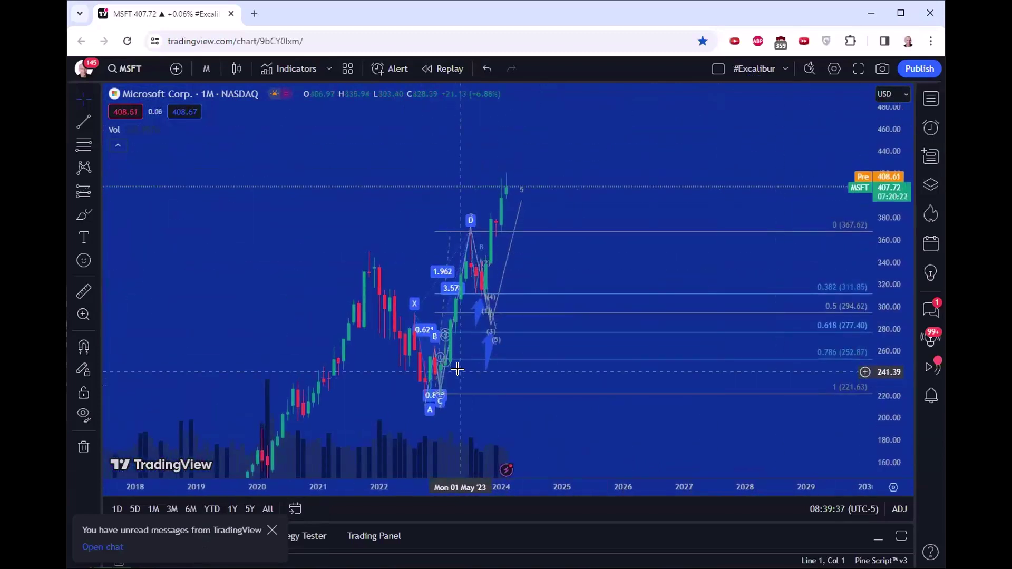
Load Beyond Meat (BYND) and frame its 2019–2022 candles plus future dates.
text(BYND)
click(457, 369)
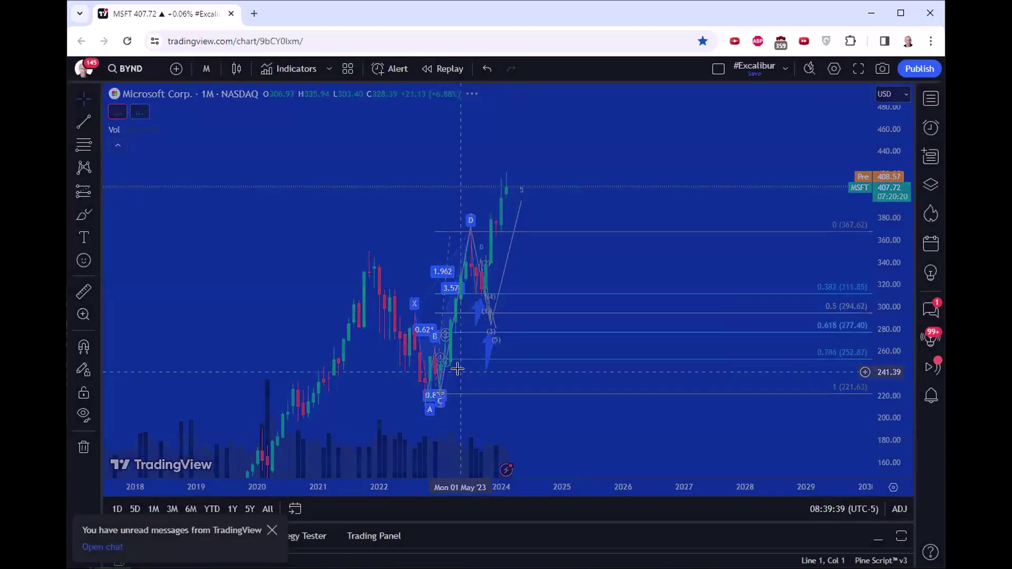
drag(525, 223, 775, 192)
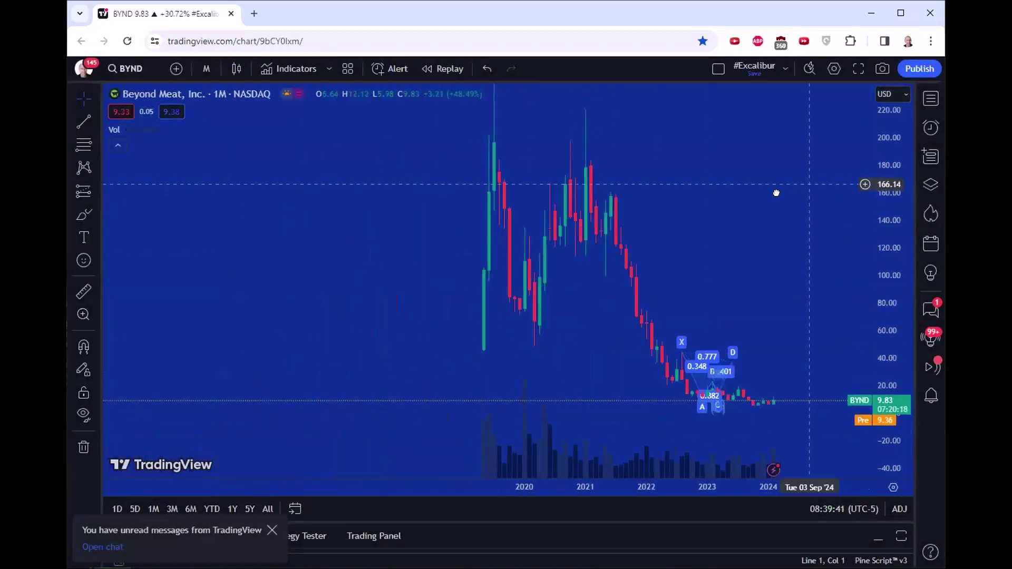
drag(889, 158, 423, 264)
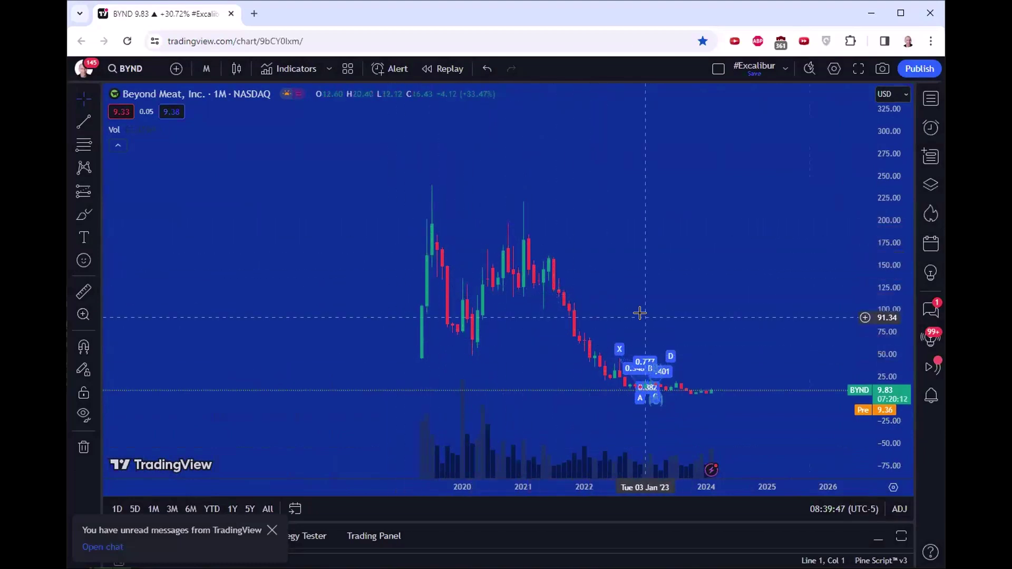
drag(575, 308, 432, 288)
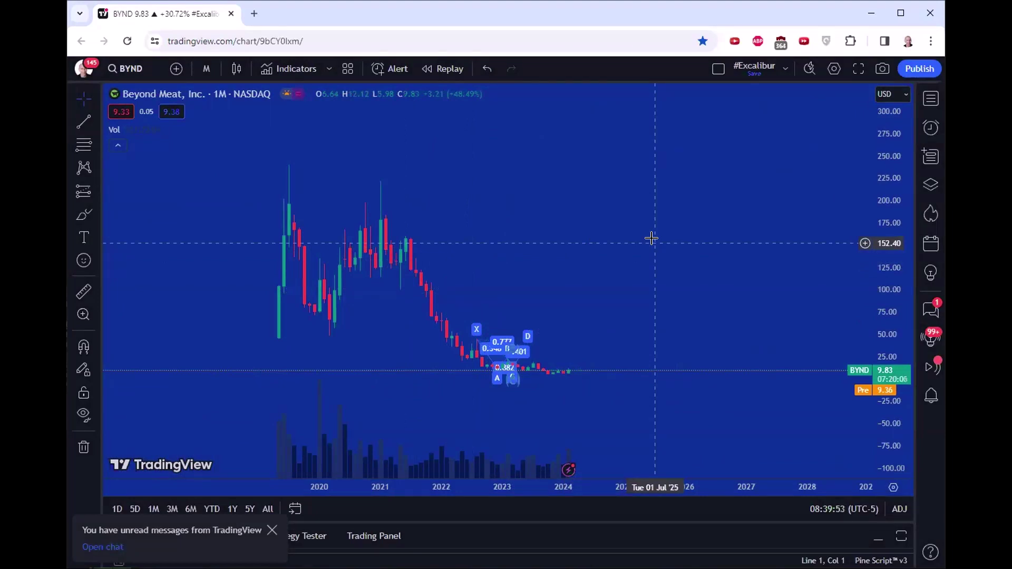
Load Peloton (PTON), then Roku (ROKU), and zoom the time axis in and out.
text(pton)
key(Return)
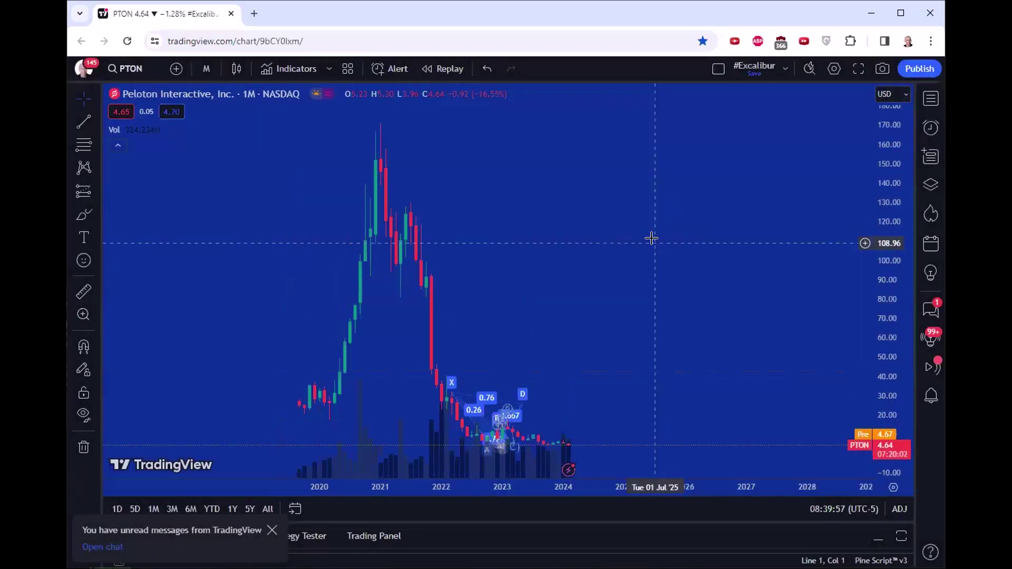
text(roku)
key(Return)
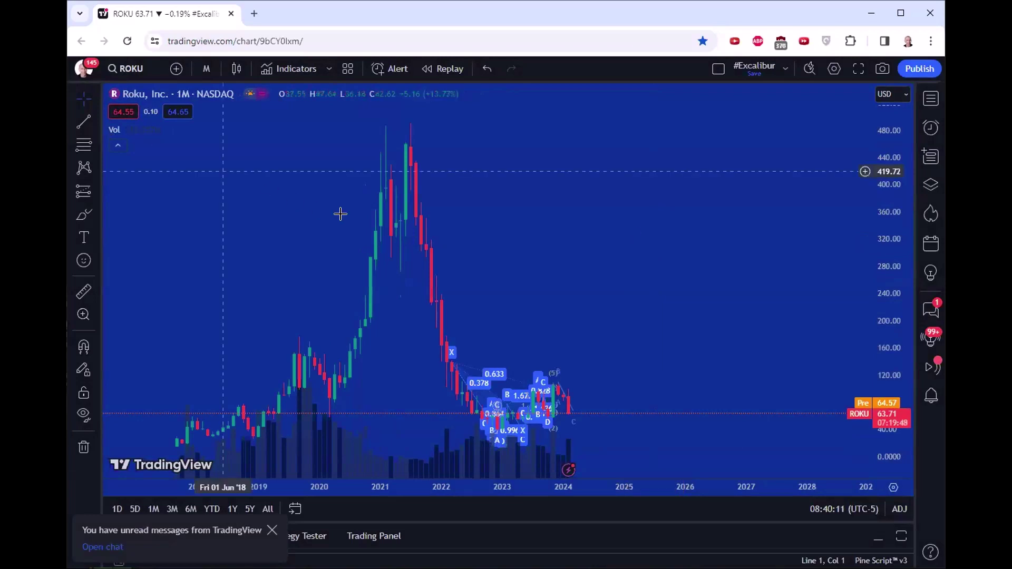
scroll(339, 214, up, 3)
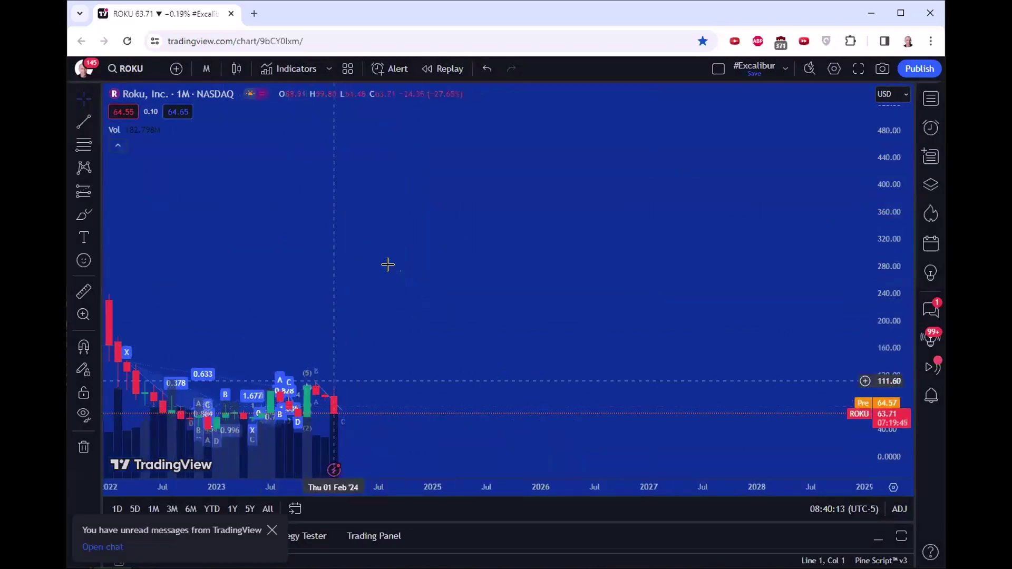
scroll(388, 264, down, 4)
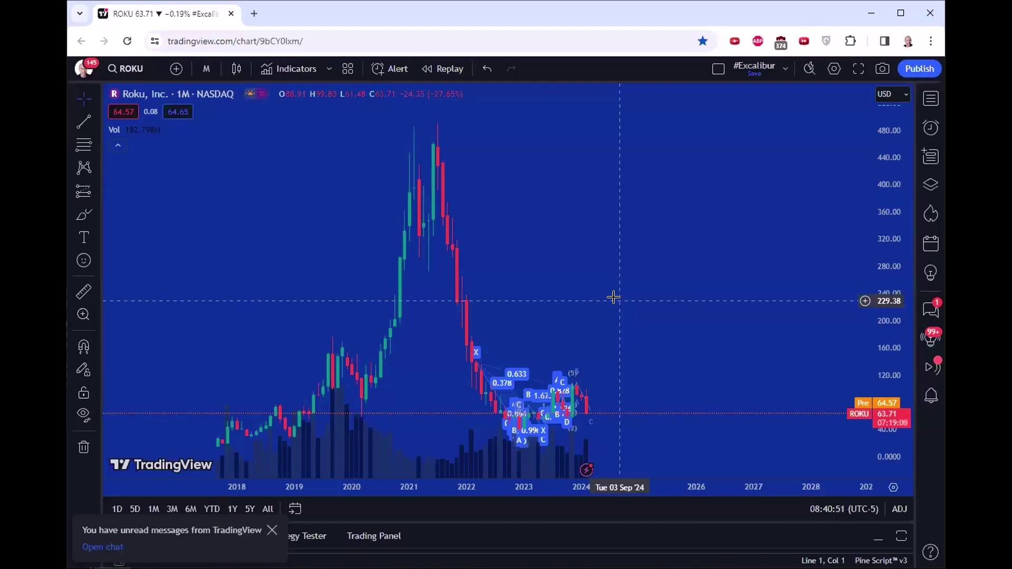
Load Novavax (NVAX), zoom out toward future months, then switch to Pfizer (PFE).
text(nvax)
key(Return)
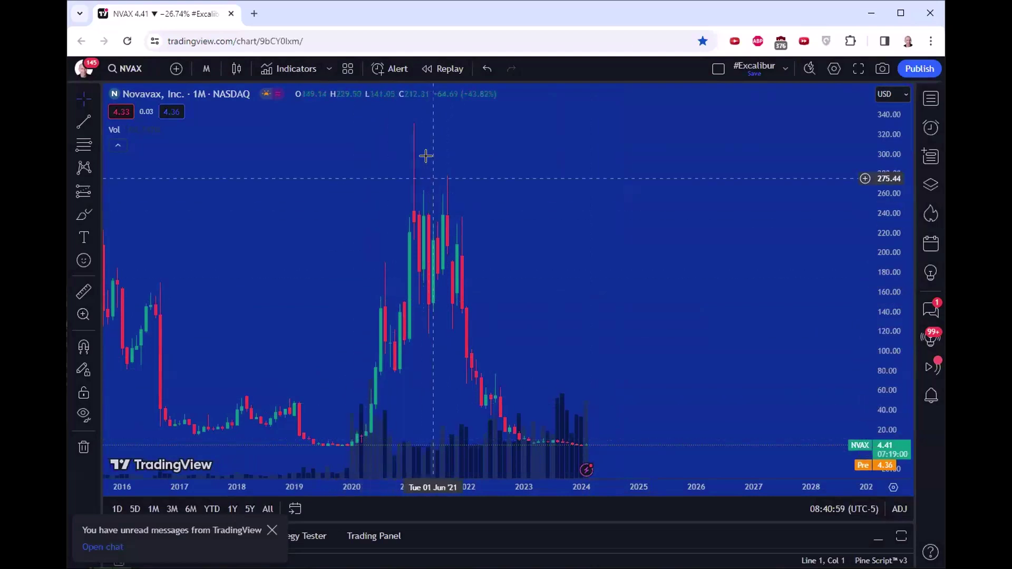
scroll(591, 401, down, 2)
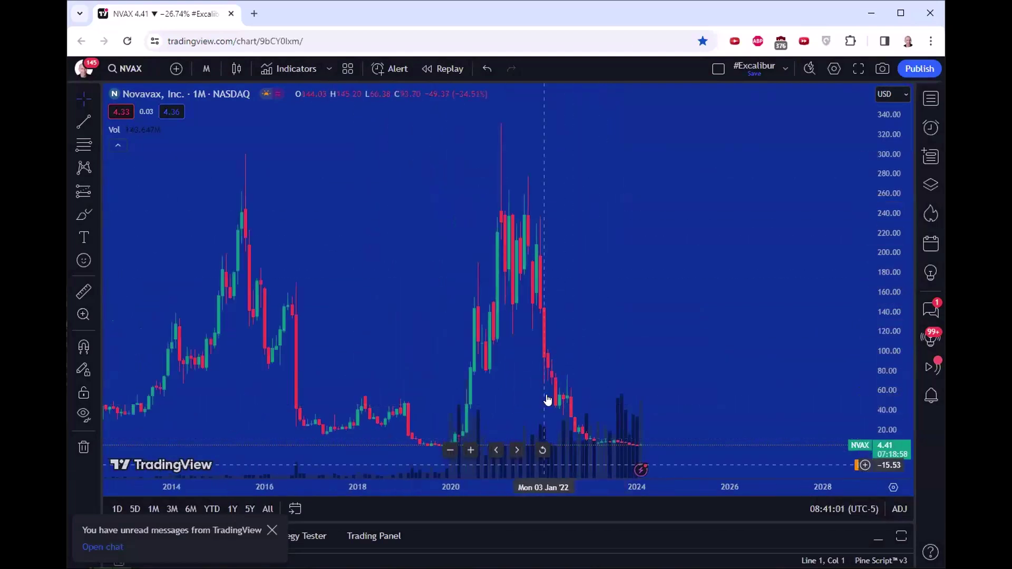
scroll(578, 332, down, 3)
scroll(481, 347, down, 3)
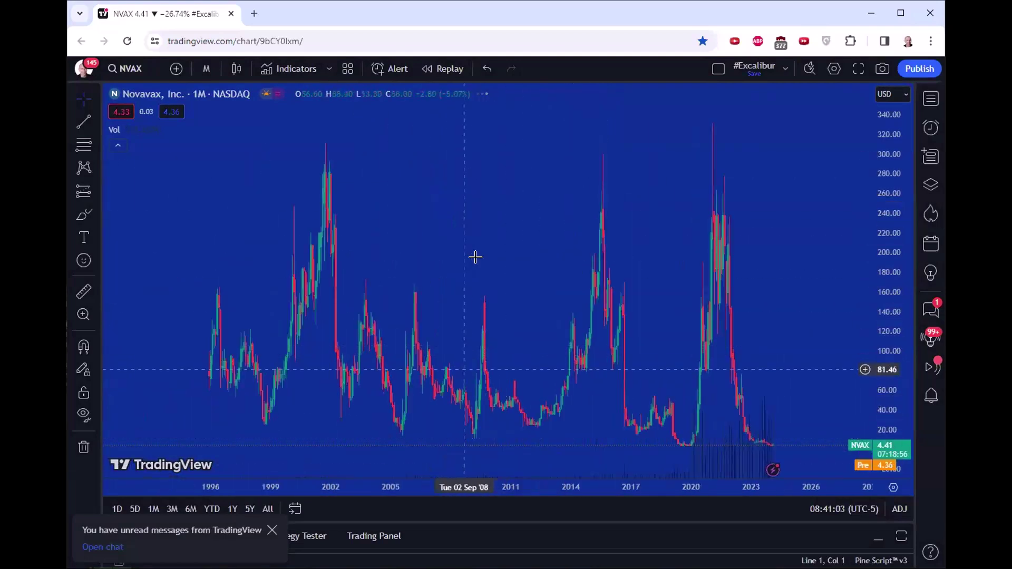
drag(783, 242, 650, 227)
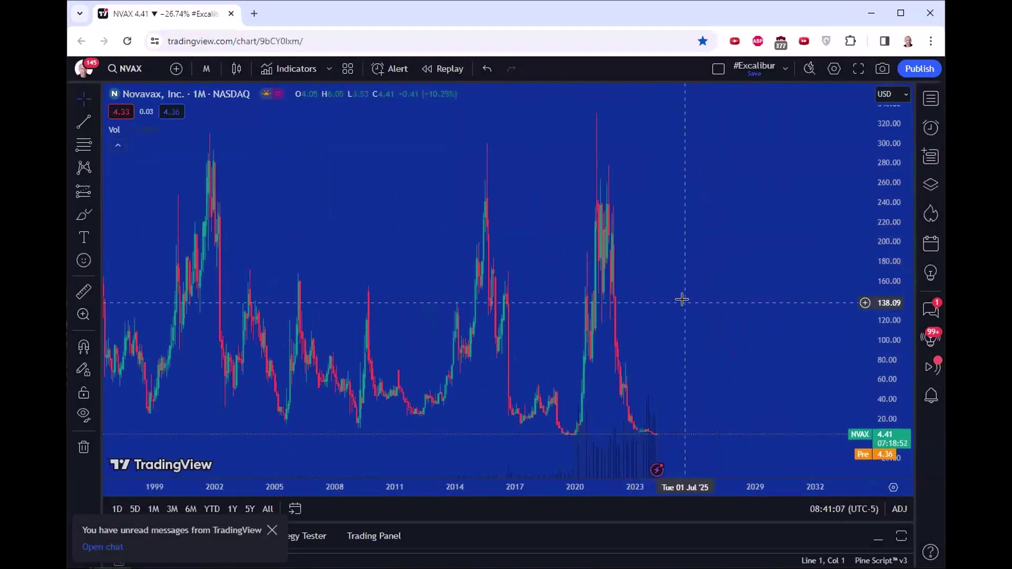
text(PFE)
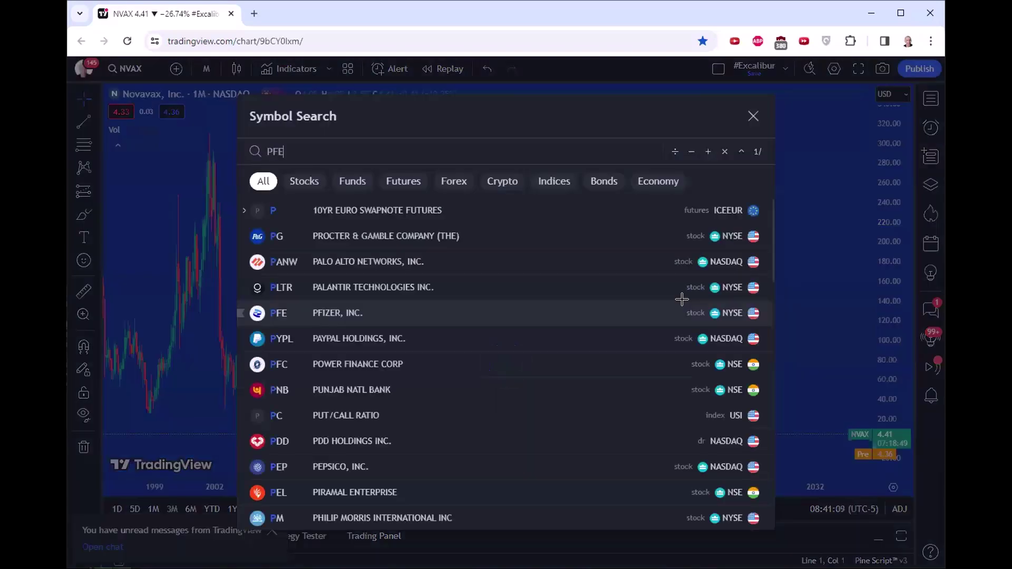
key(Return)
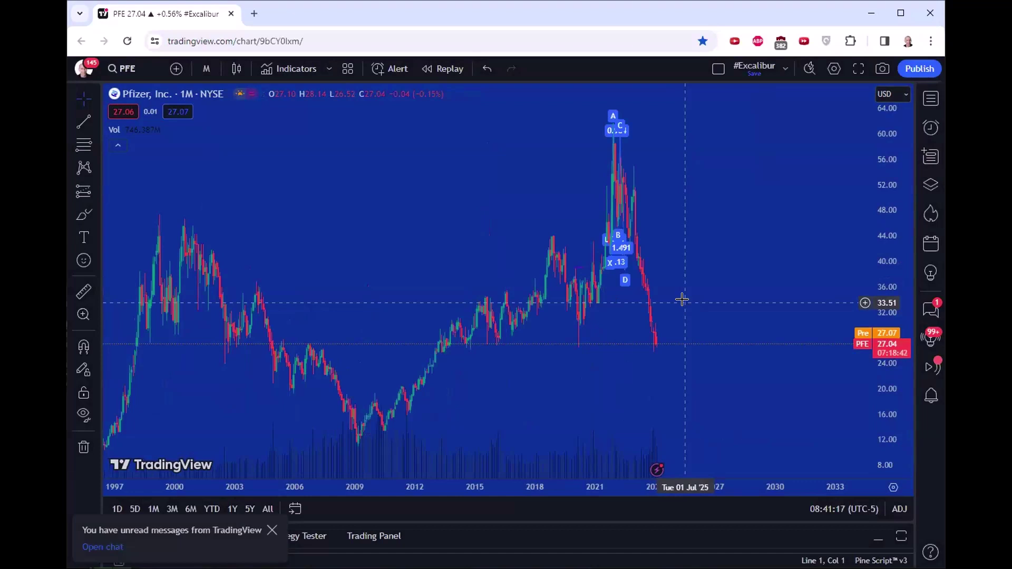
Load the Occidental Petroleum (OXY) monthly chart.
text(OXY)
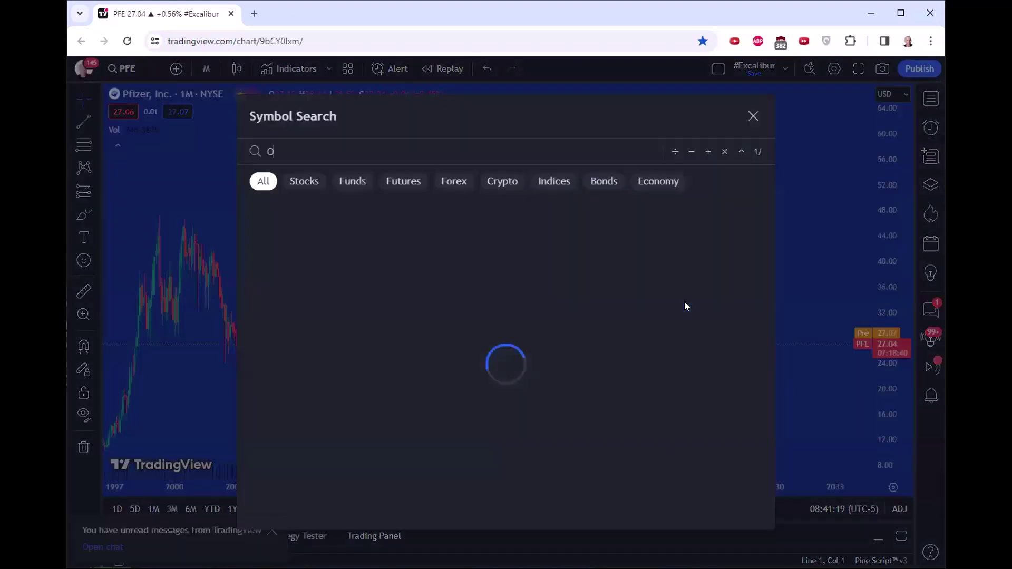
key(Return)
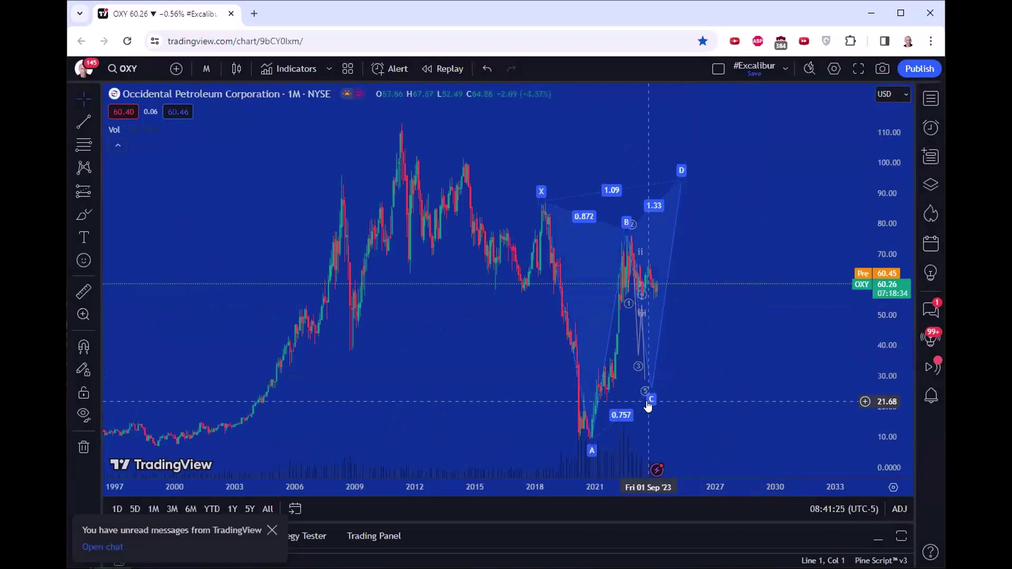
scroll(738, 343, up, 2)
scroll(737, 344, down, 3)
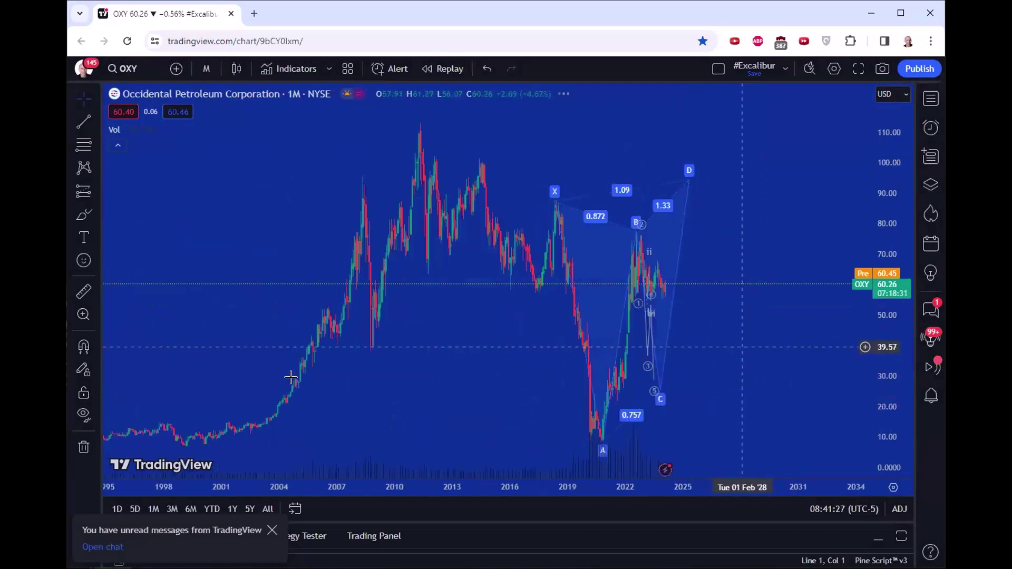
Draw a horizontal trend line at the current price level, then delete it.
click(83, 123)
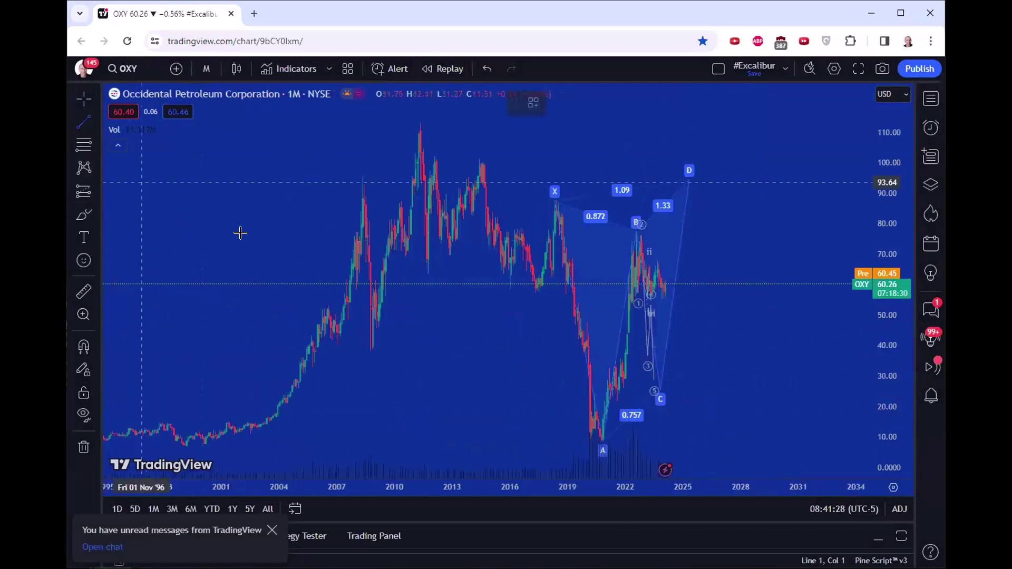
click(289, 286)
click(837, 287)
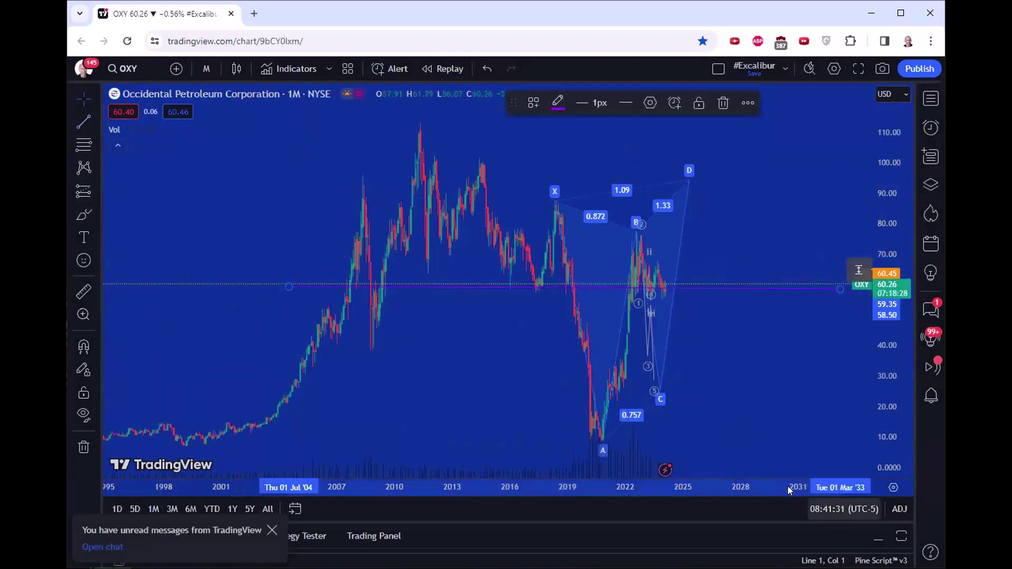
drag(800, 364, 673, 358)
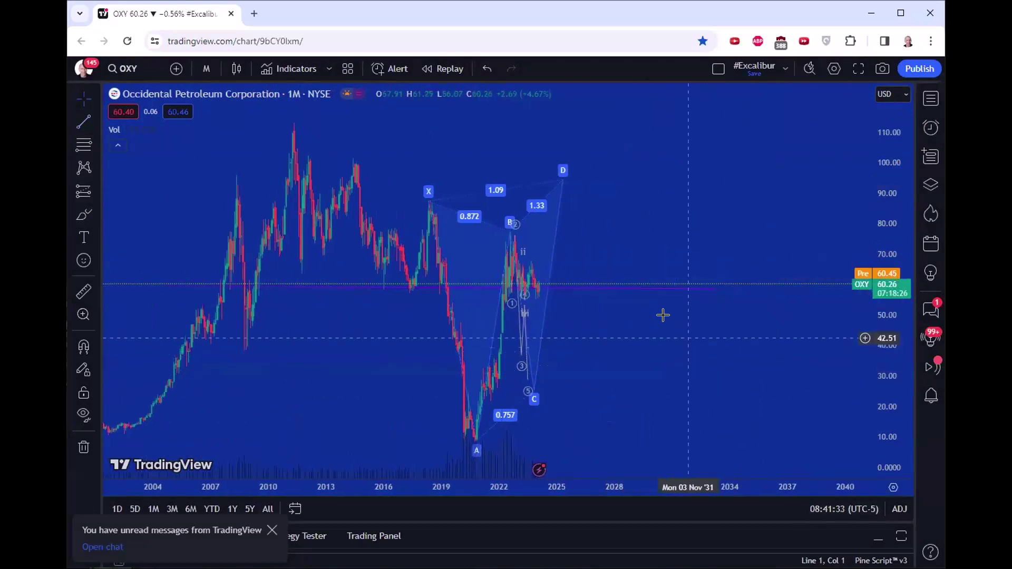
click(655, 293)
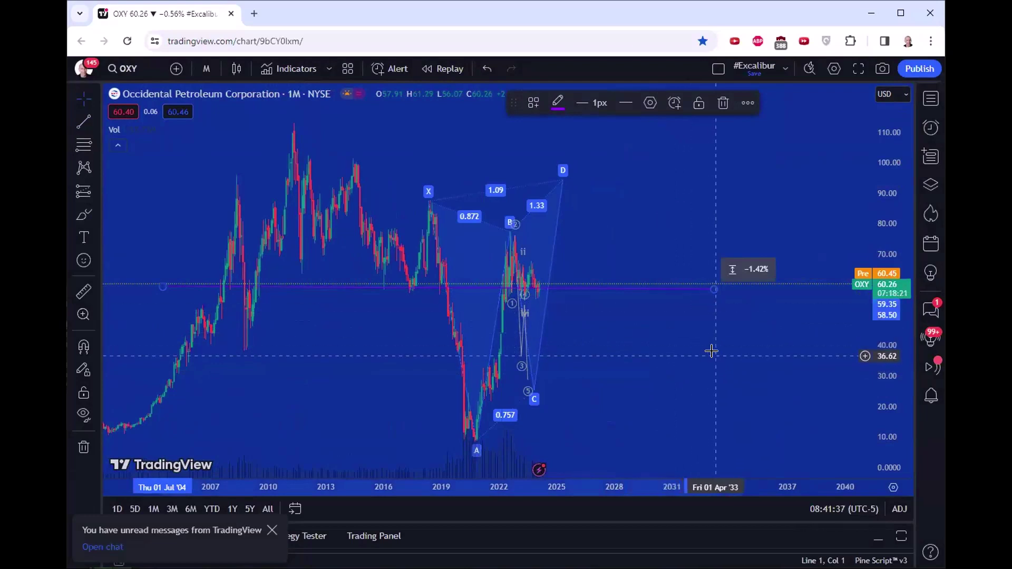
key(Delete)
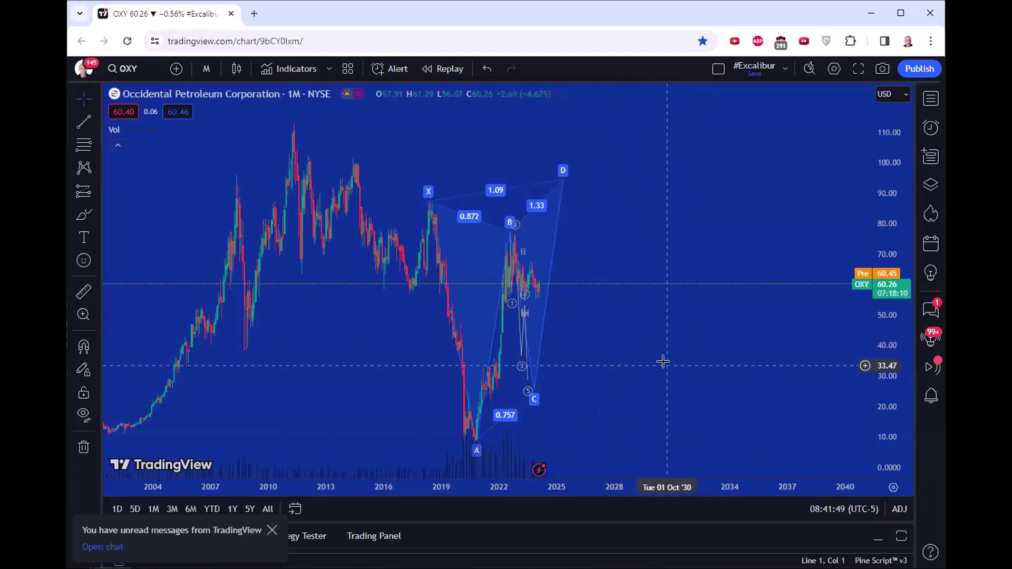
Stop briefly on the KRE chart, then switch to the iShares Russell 2000 ETF (IWM).
text(KRE)
key(Return)
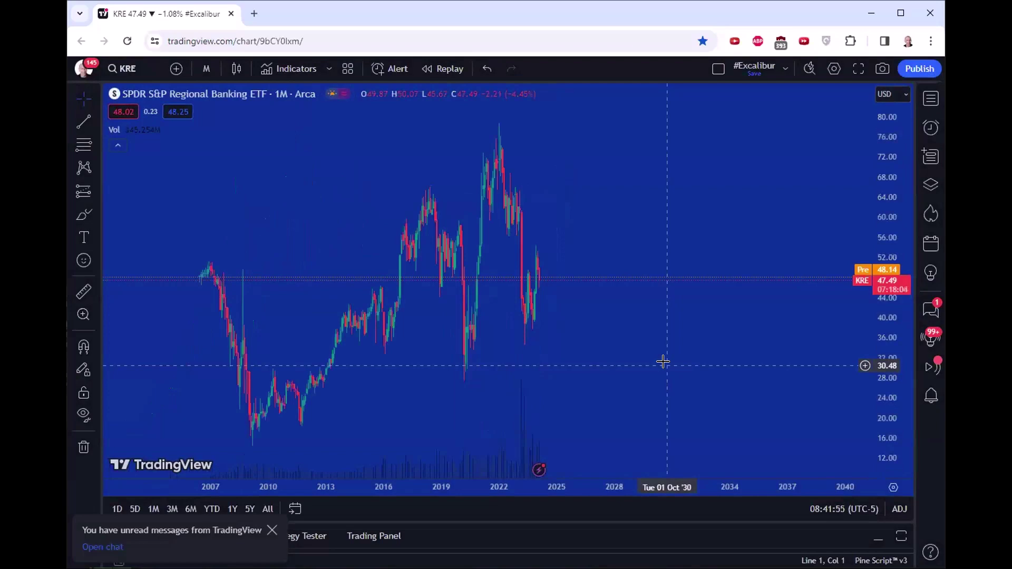
text(IWM)
key(Return)
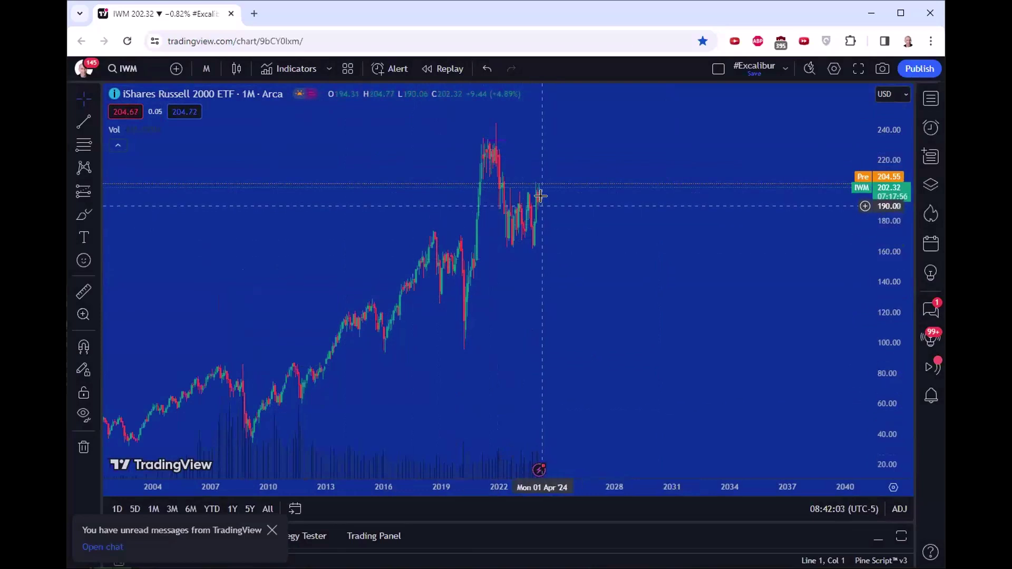
Draw an Elliott ABC correction from the 2021 peak with C near 120, and dismiss the notification.
click(98, 169)
click(232, 371)
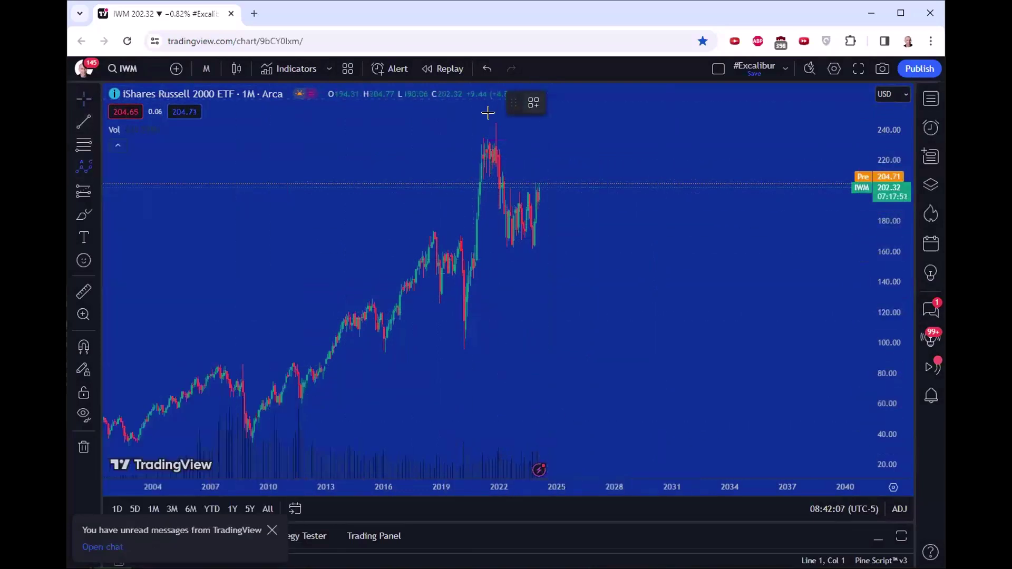
click(488, 147)
click(514, 252)
click(538, 186)
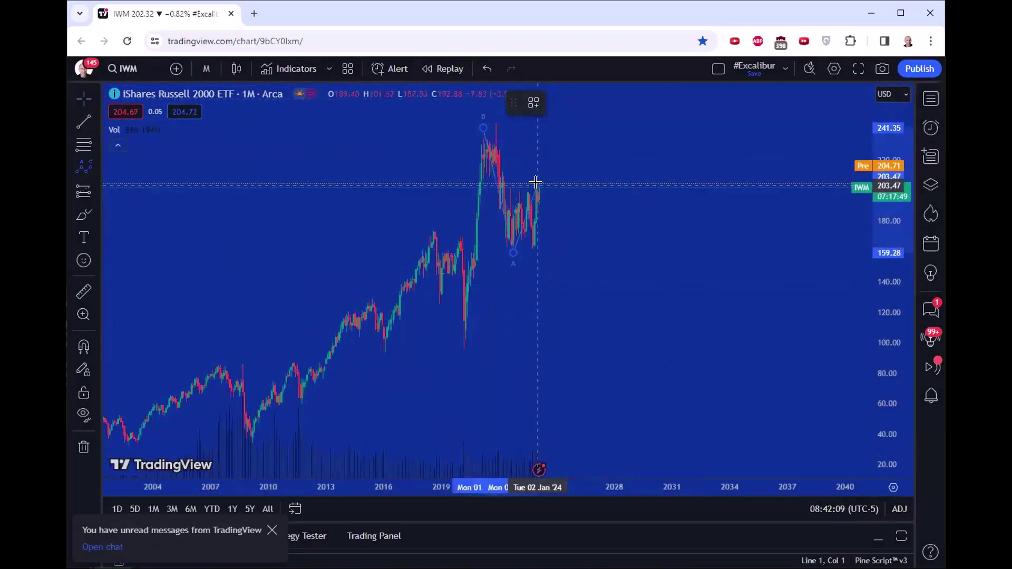
click(598, 313)
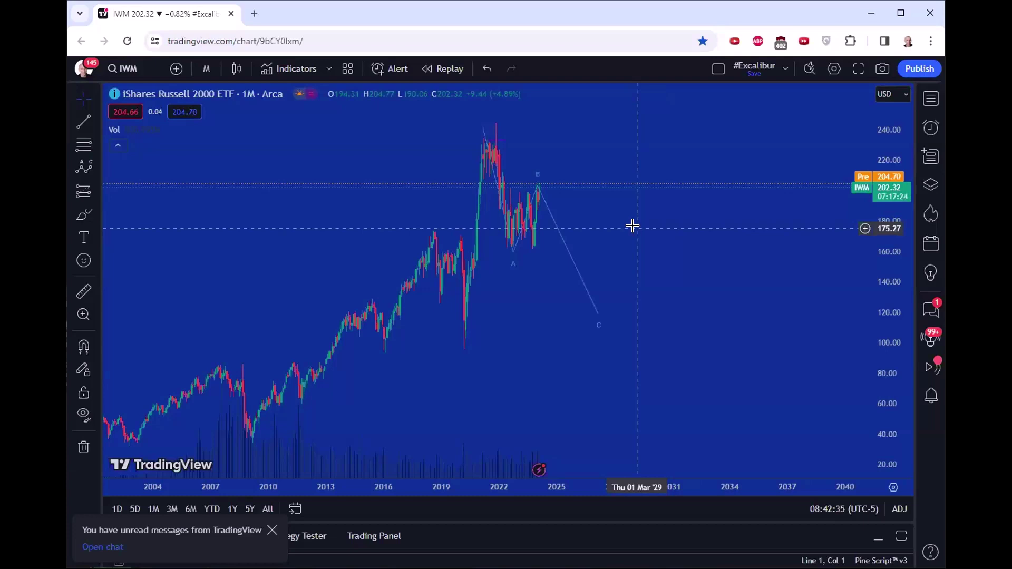
click(273, 529)
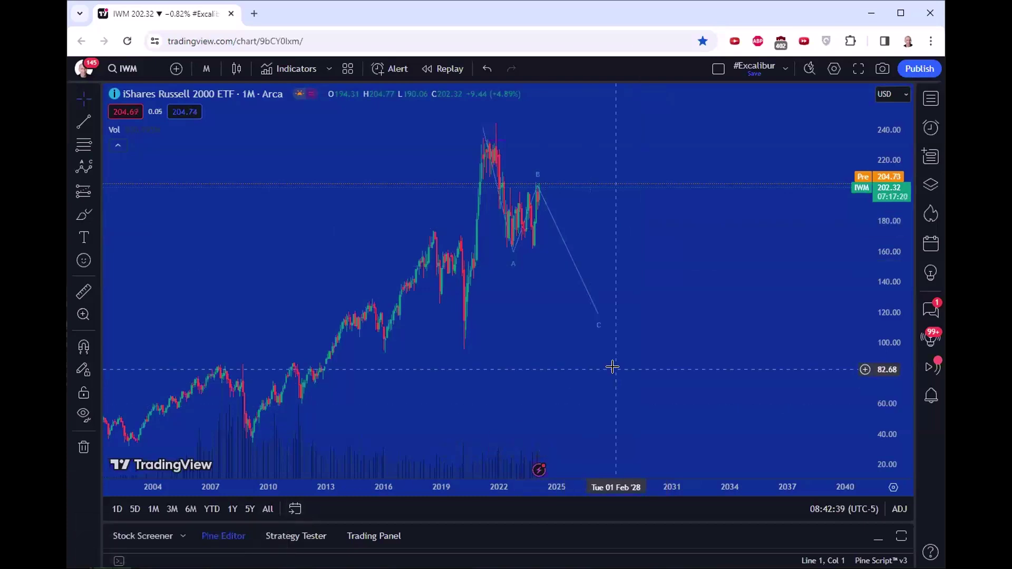
Load the GDX chart, then Cameco (CCJ), and enter GLD as the next symbol.
text(GDX)
key(Return)
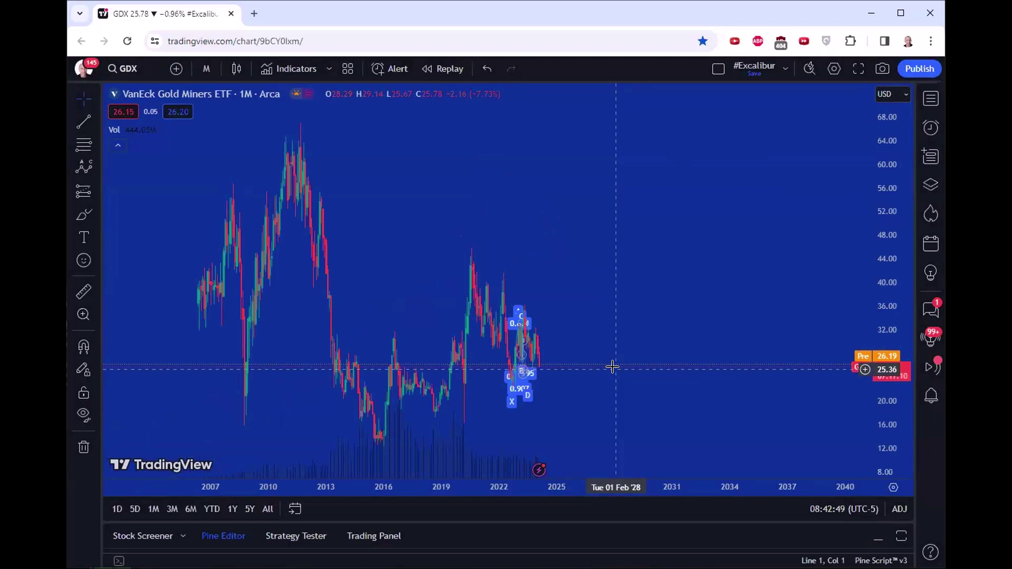
text(ccj)
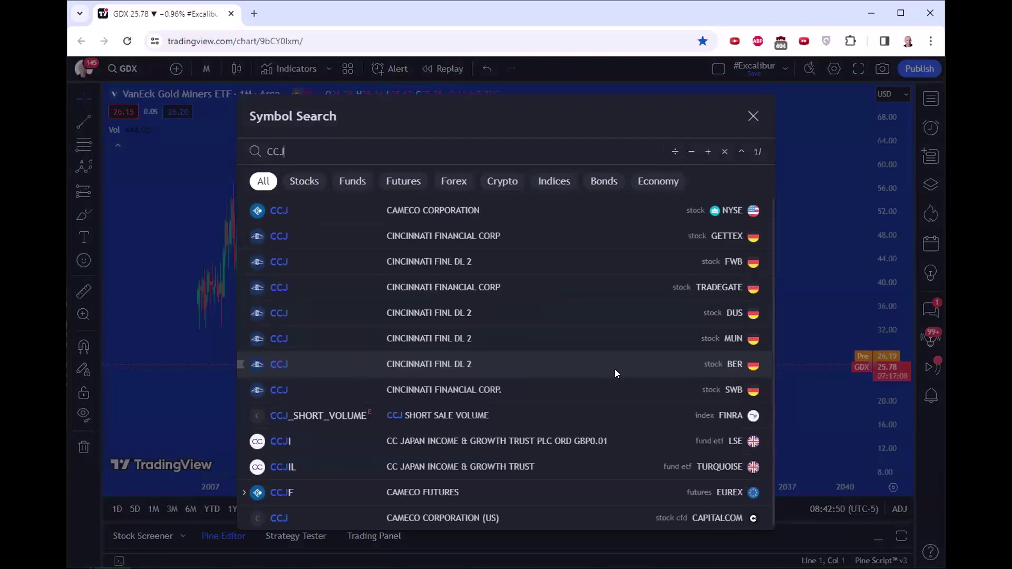
key(Return)
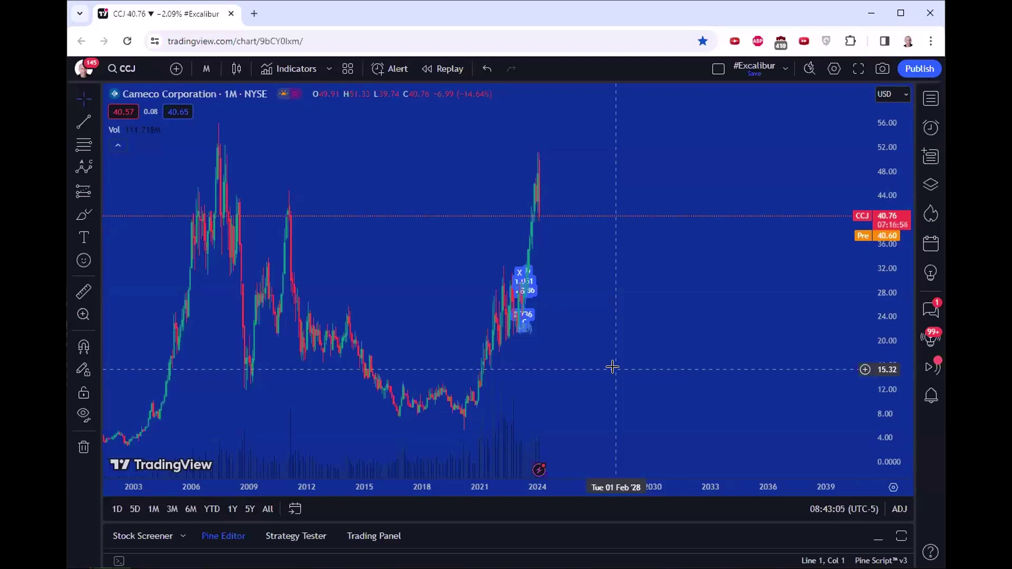
text(gld)
key(Return)
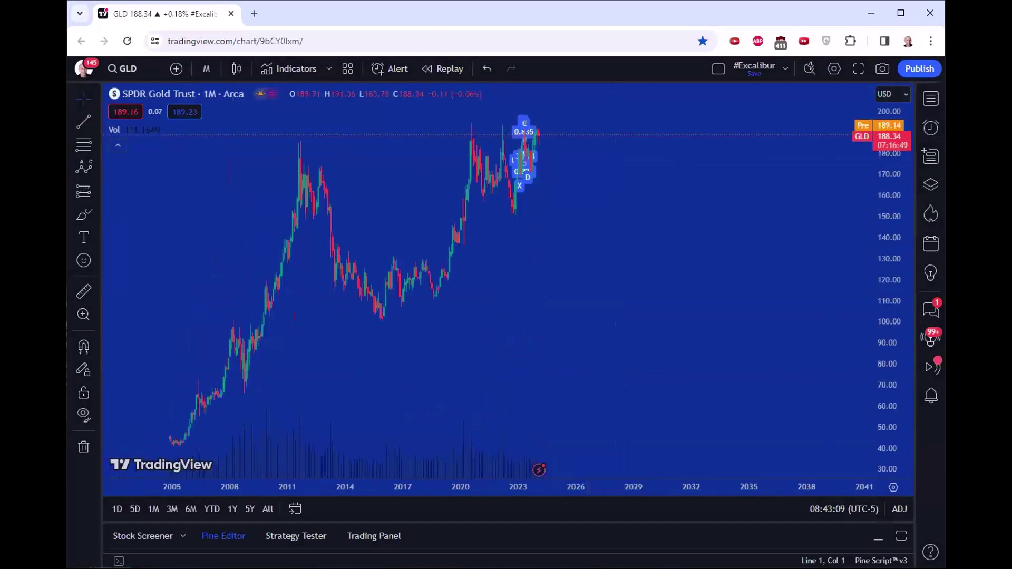
drag(903, 175, 798, 332)
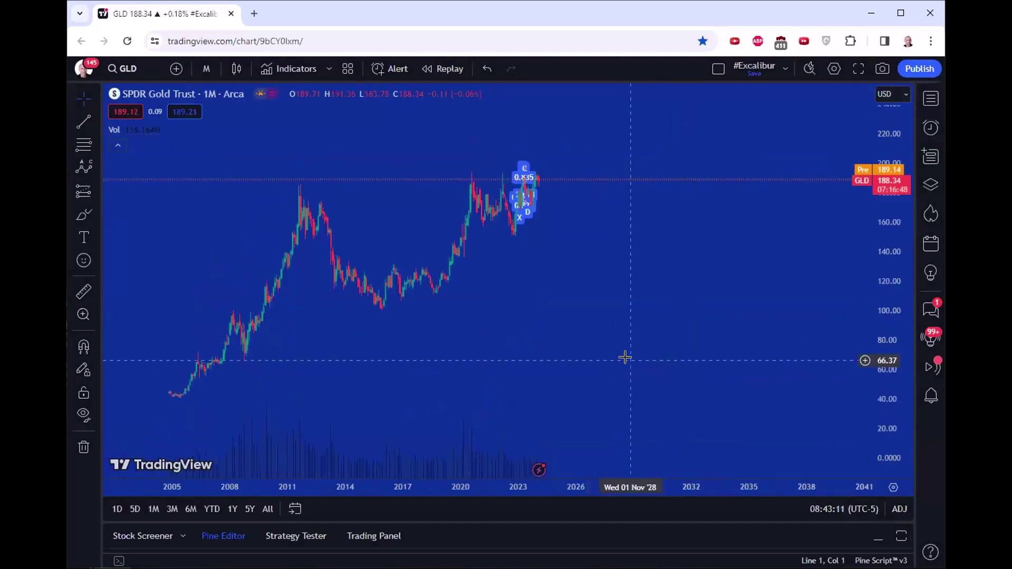
click(93, 123)
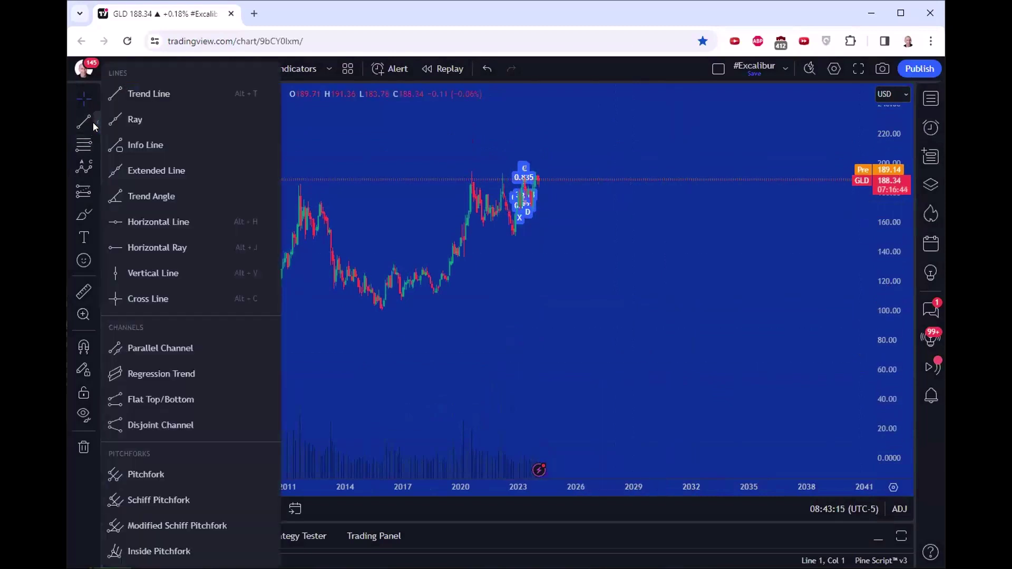
click(93, 127)
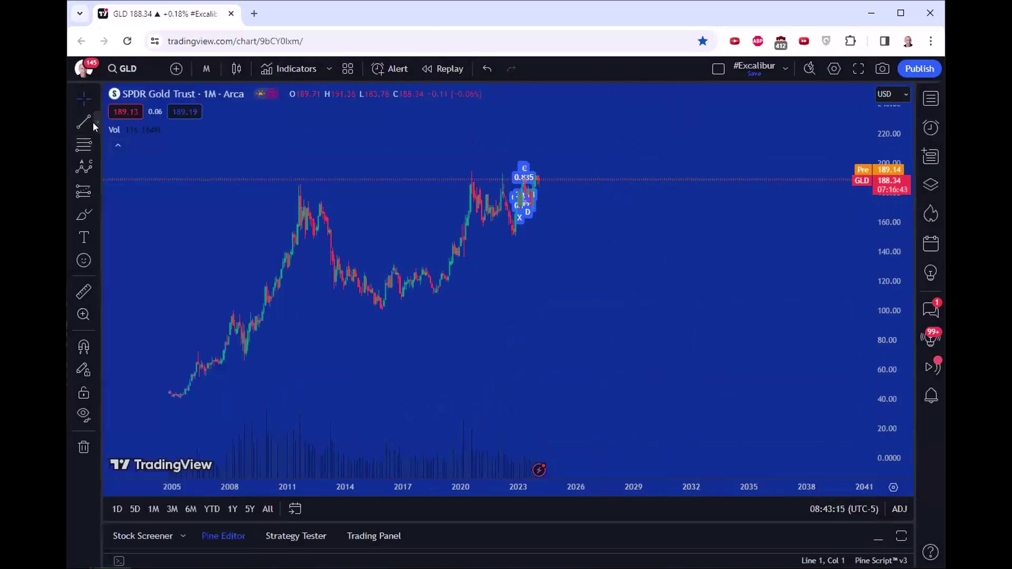
click(93, 157)
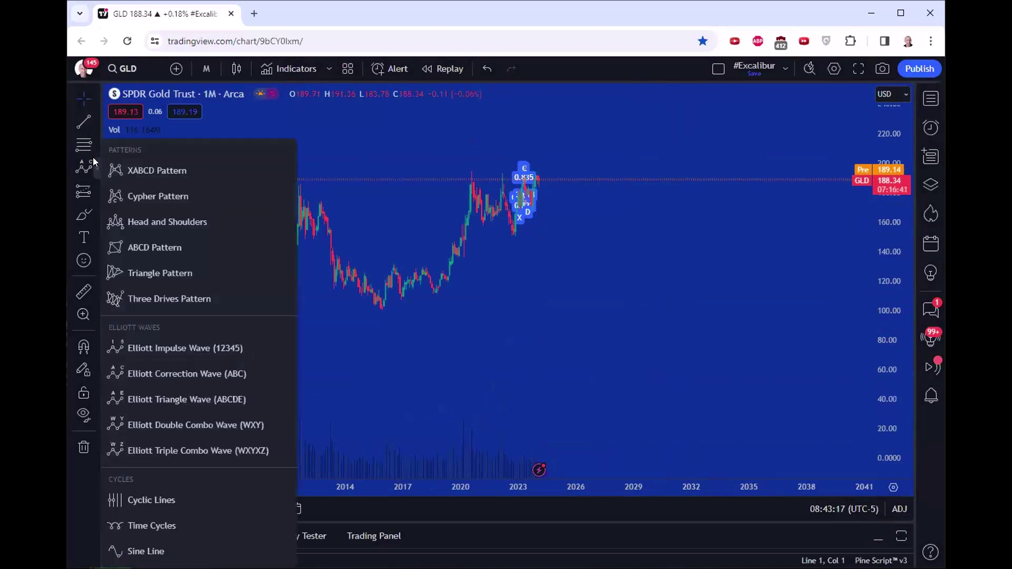
click(94, 118)
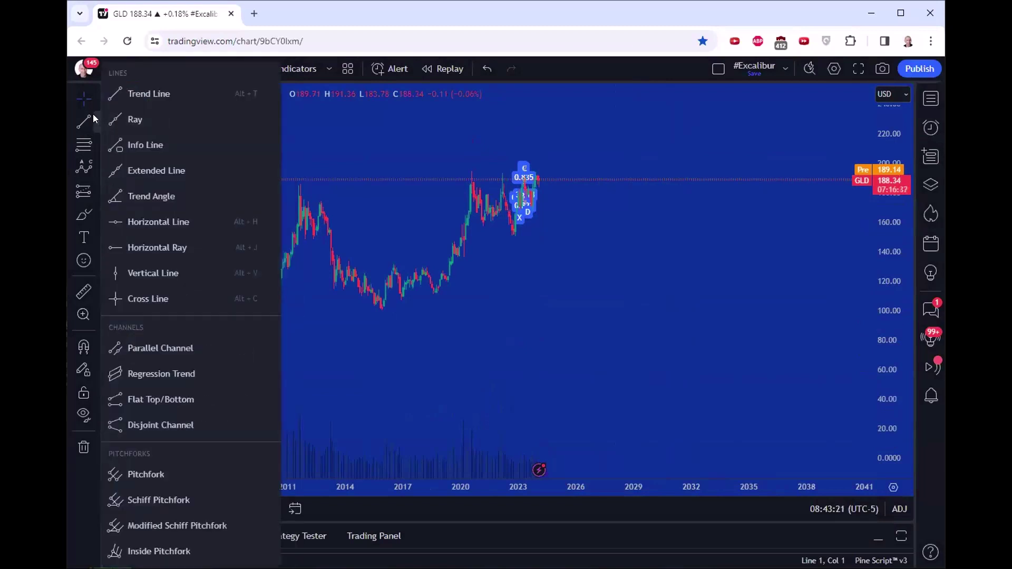
click(96, 217)
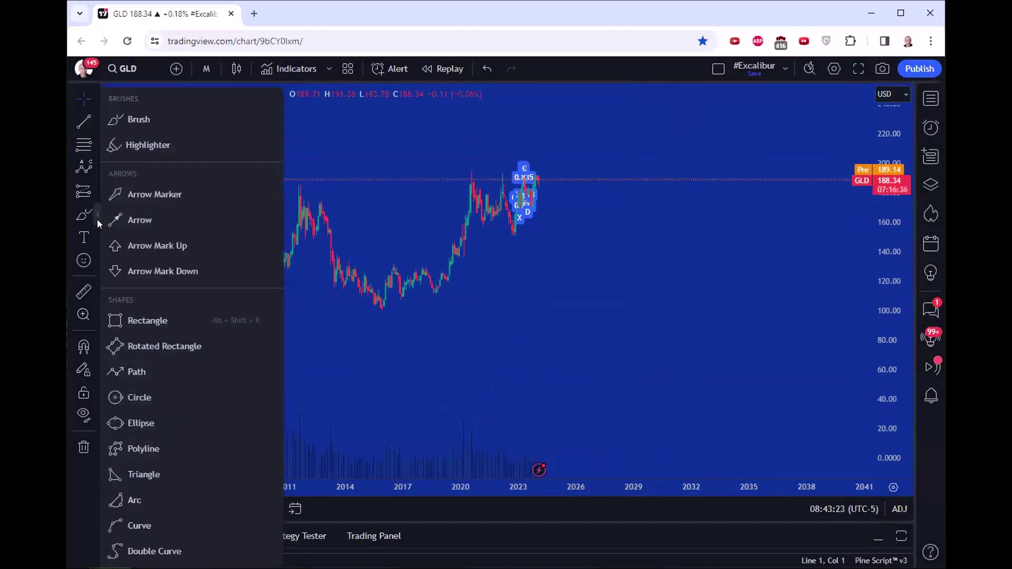
click(149, 495)
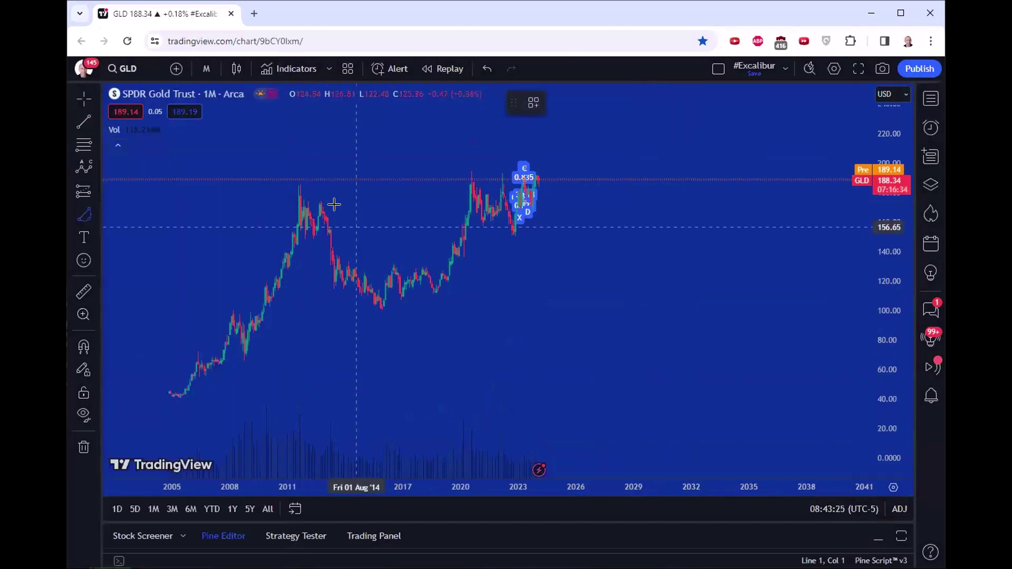
click(288, 181)
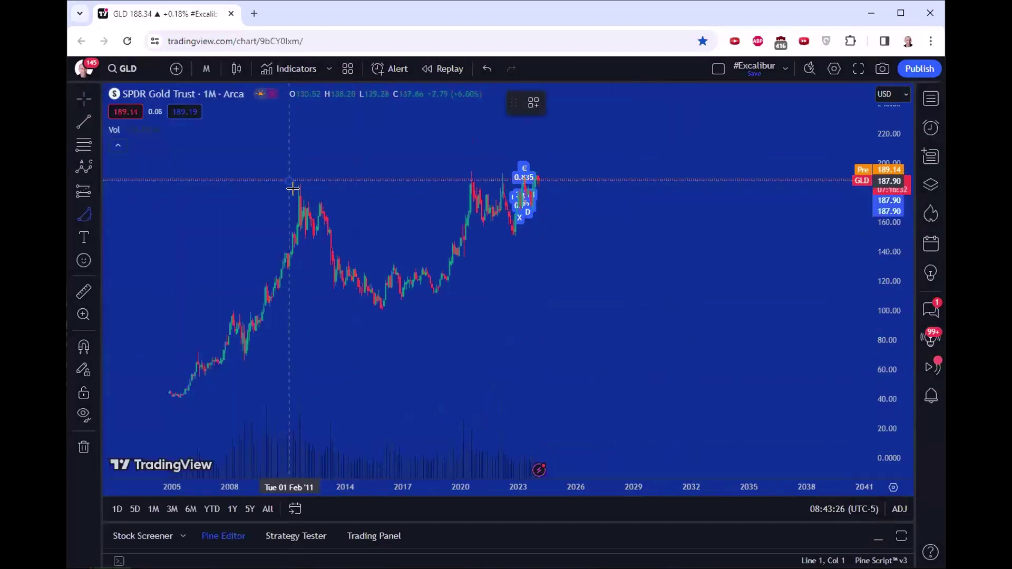
click(381, 312)
key(Escape)
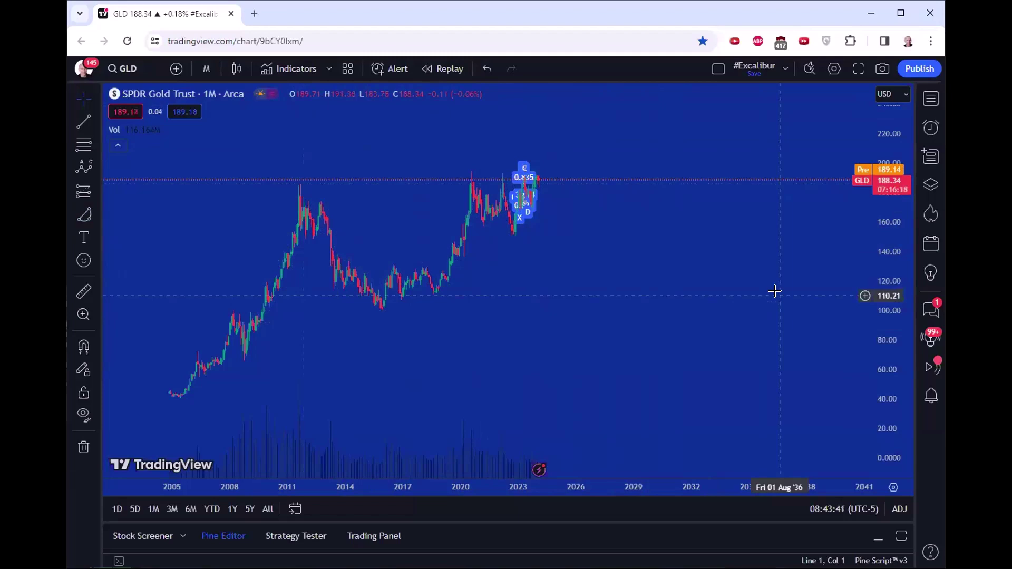
Load the Bitcoin / U.S. Dollar (BTCUSD) Coinbase chart and rescale the price axis to fit it.
text(BTC)
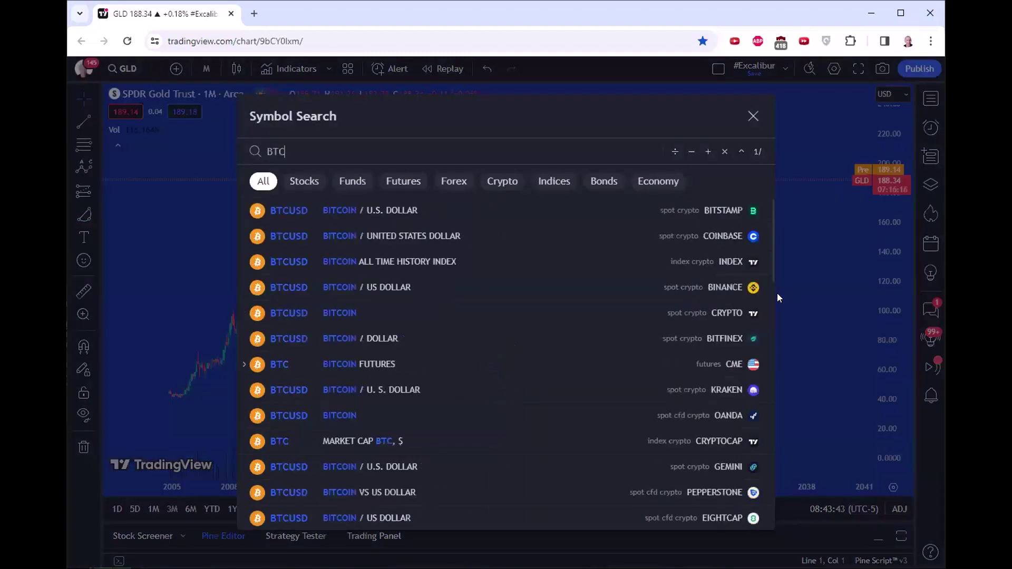
text(USD)
click(572, 238)
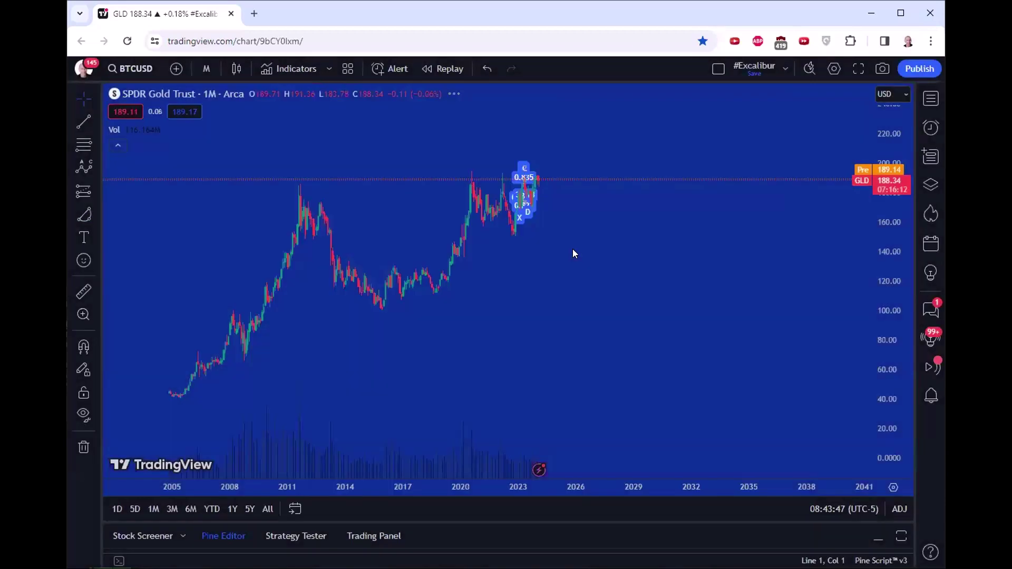
drag(817, 199, 567, 348)
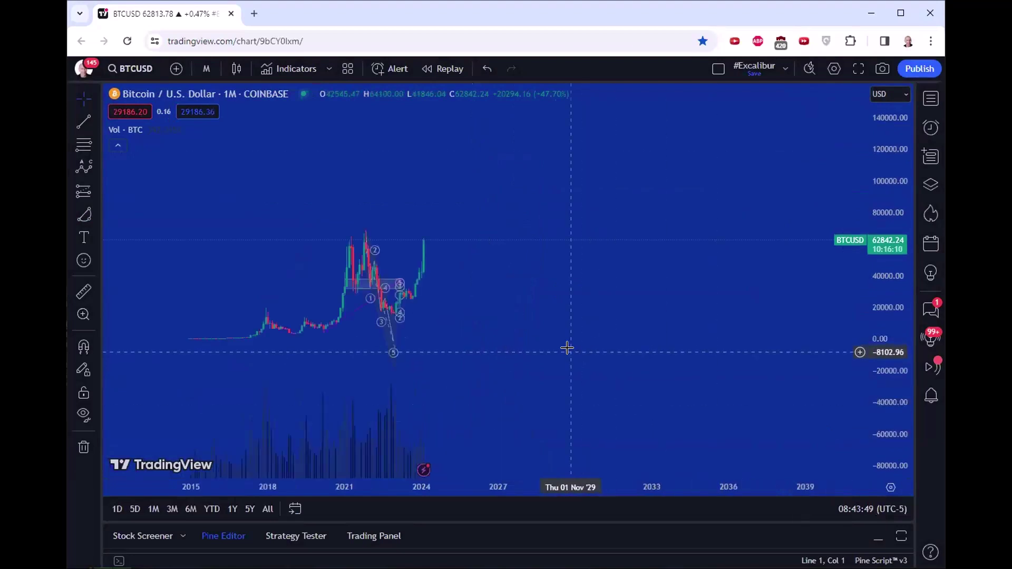
scroll(567, 347, up, 3)
drag(721, 286, 648, 411)
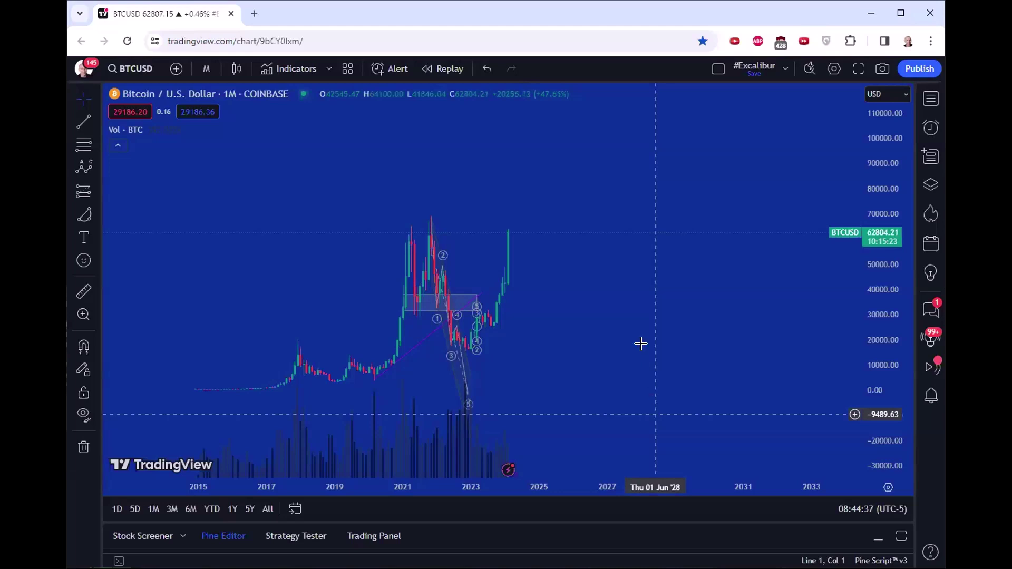
scroll(642, 343, up, 3)
Draw a flat line from the 2021 Bitcoin peak near 65,000 past the latest candle.
click(83, 122)
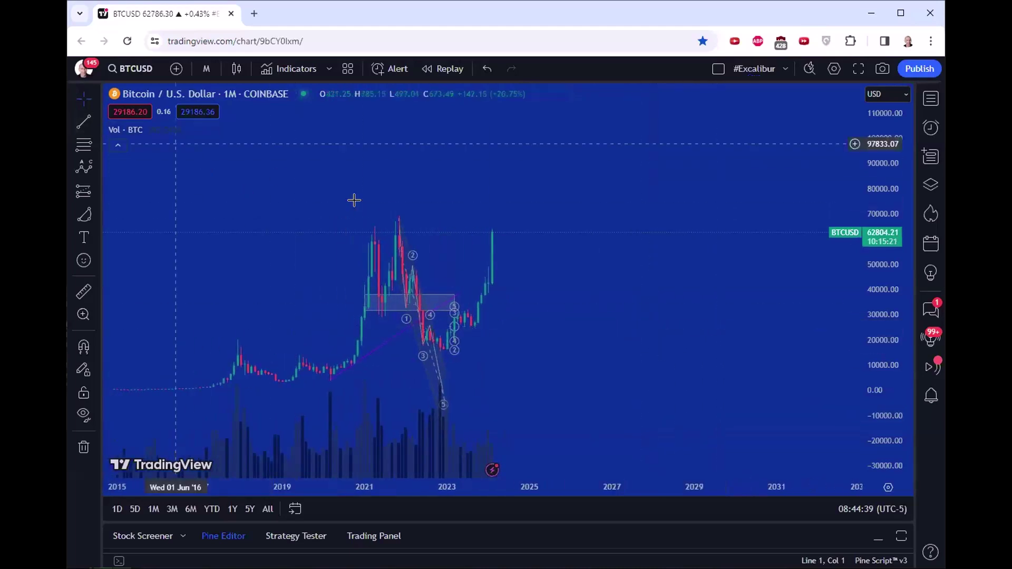
click(336, 226)
click(586, 228)
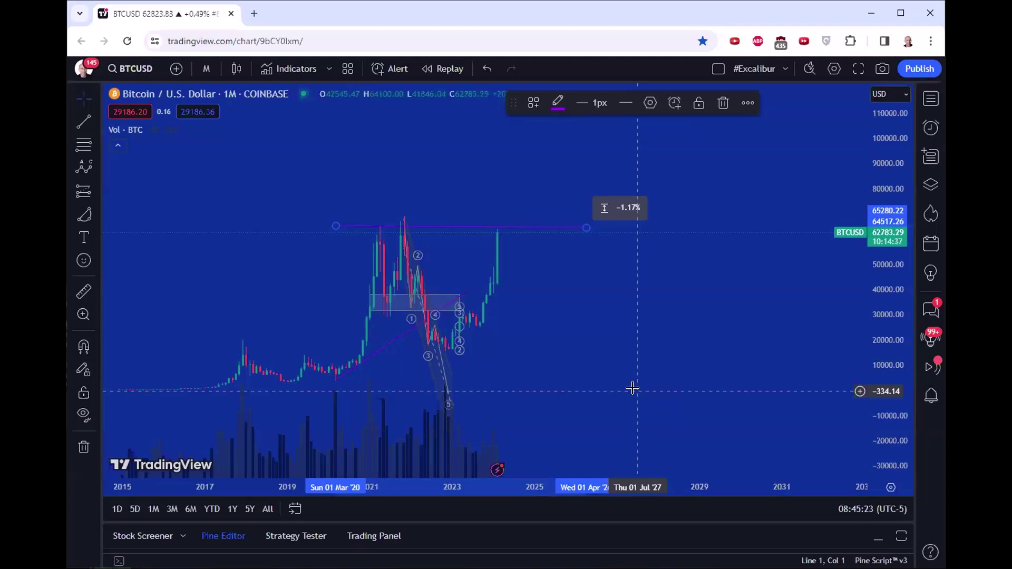
click(664, 393)
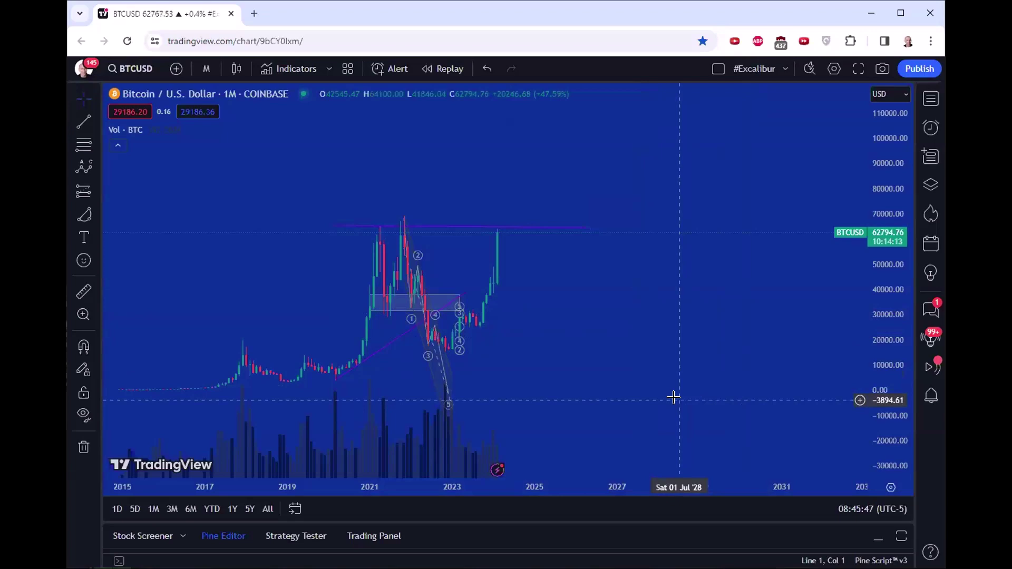
Load the TLT Treasury Bond ETF chart and compress its price scale.
text(T)
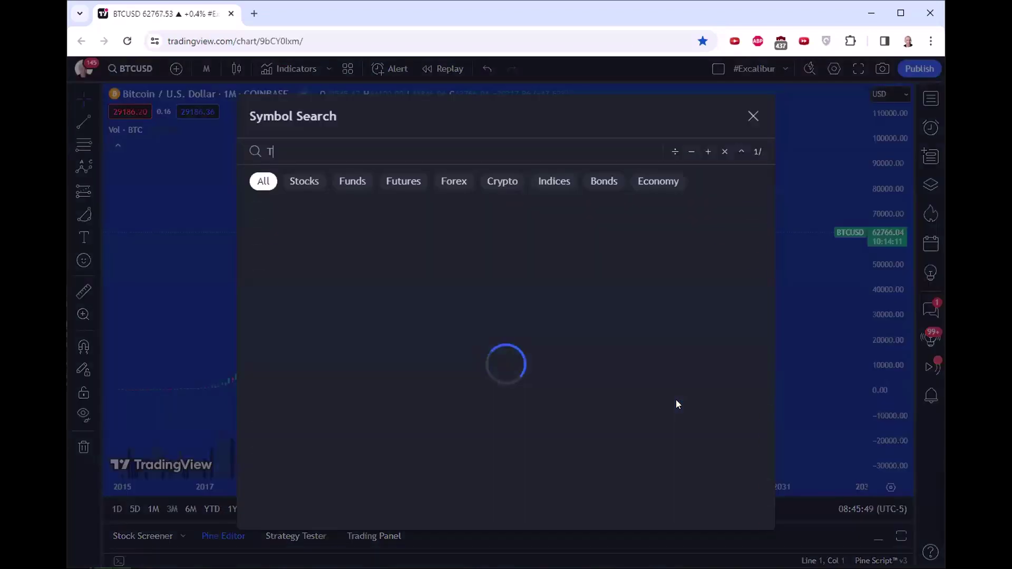
text(LT)
key(Return)
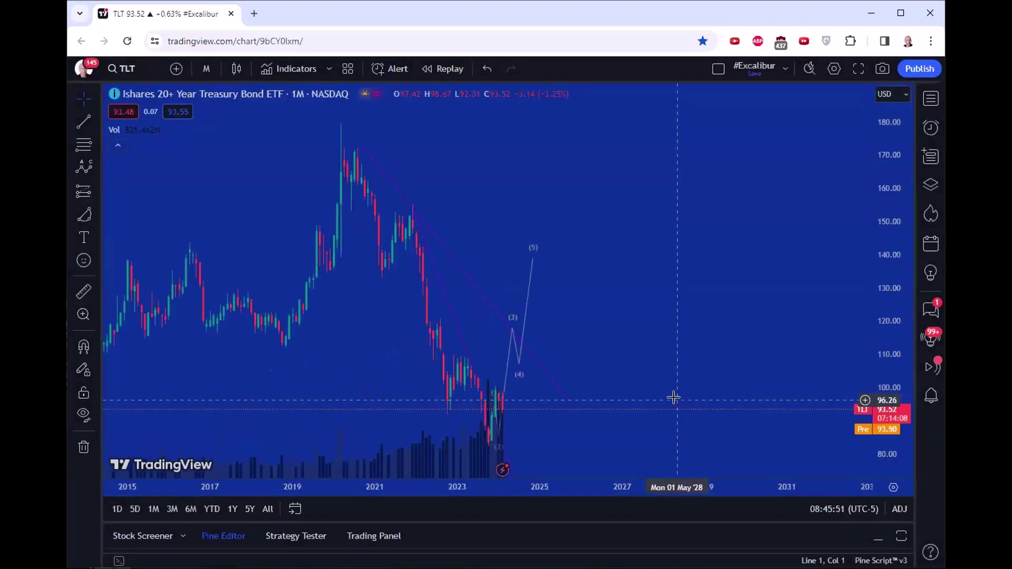
drag(884, 258, 711, 378)
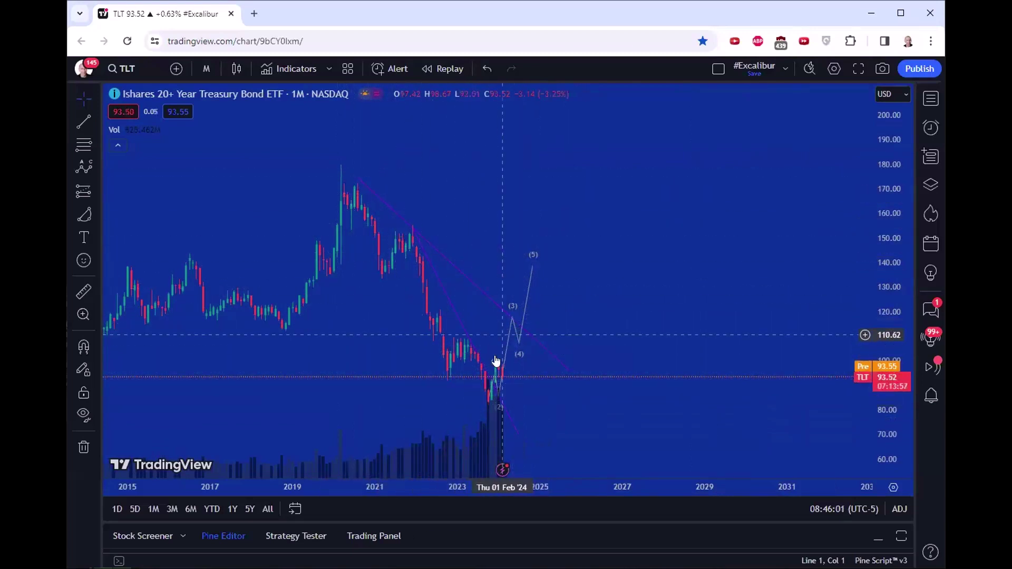
Move point (2) of the projected Elliott wave near the recent low and refit the view.
click(506, 379)
scroll(453, 326, up, 3)
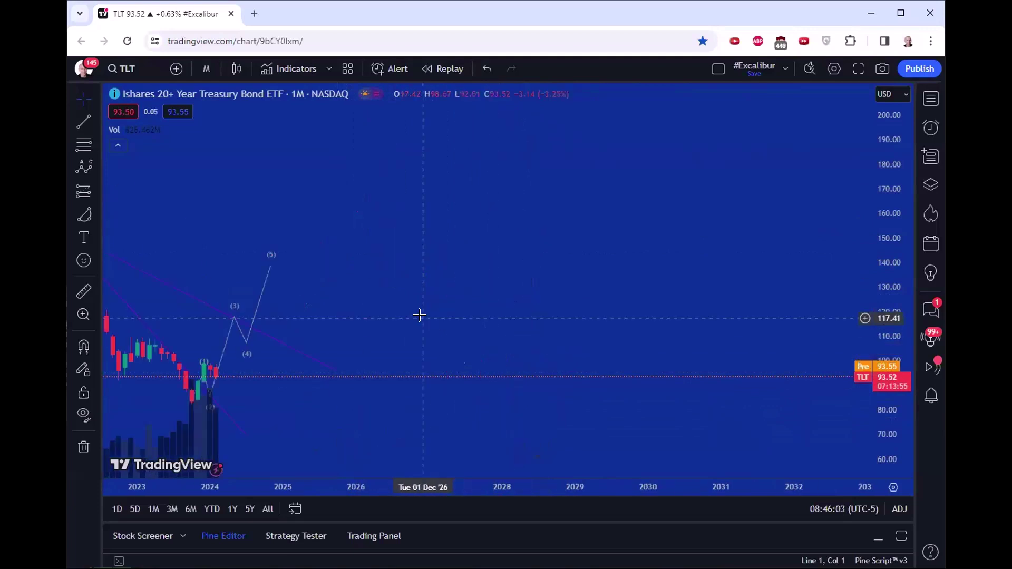
drag(418, 316, 785, 218)
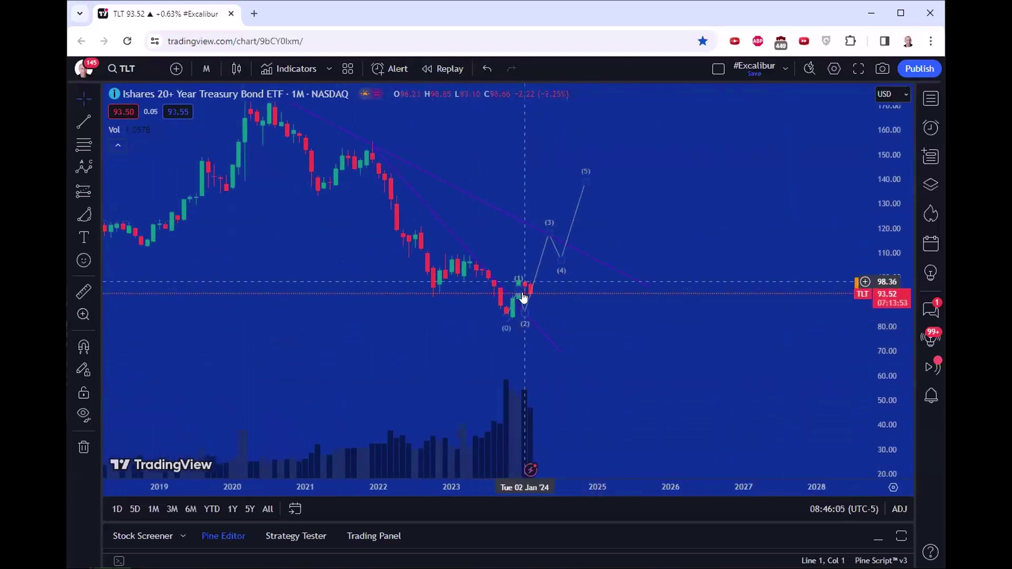
mouse_move(521, 310)
mouse_down()
mouse_move(523, 292)
mouse_move(528, 300)
mouse_up()
click(546, 293)
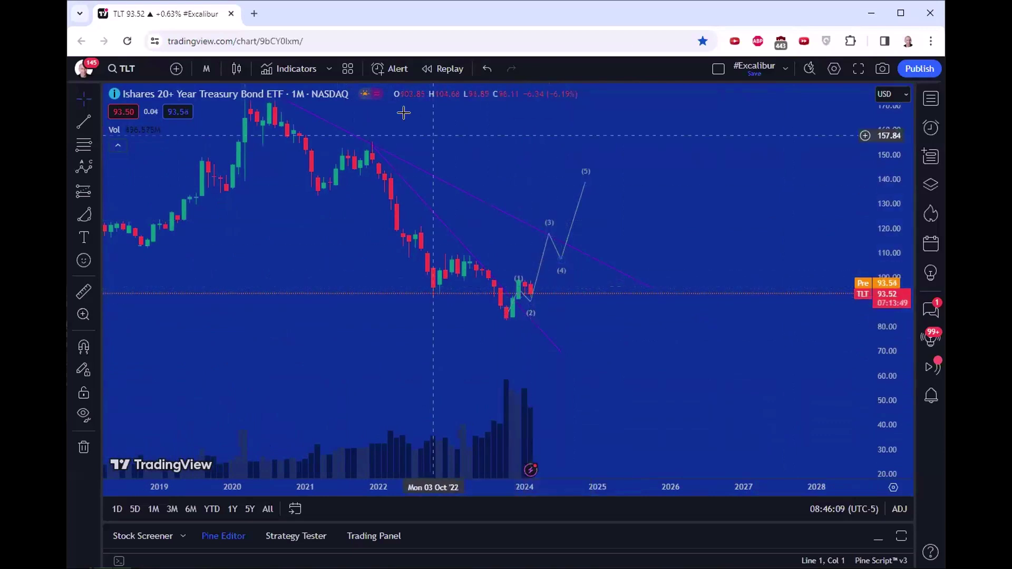
drag(443, 174, 456, 238)
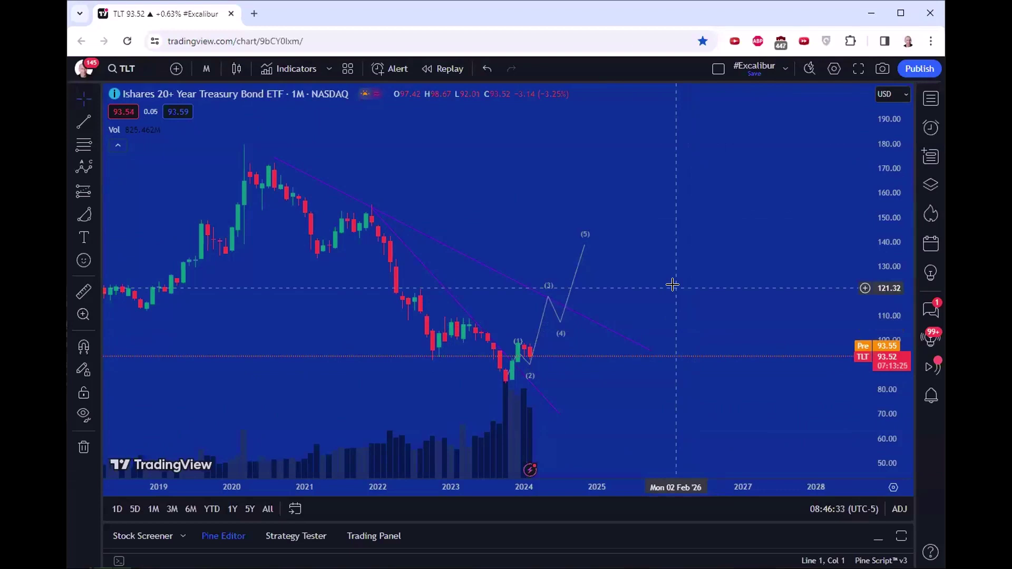
scroll(704, 230, down, 2)
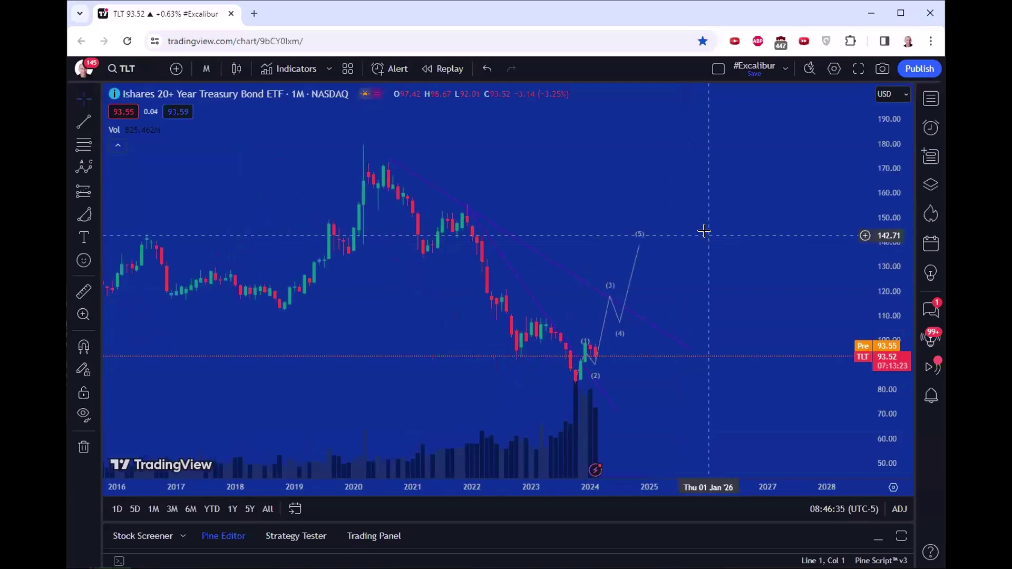
drag(899, 226, 713, 296)
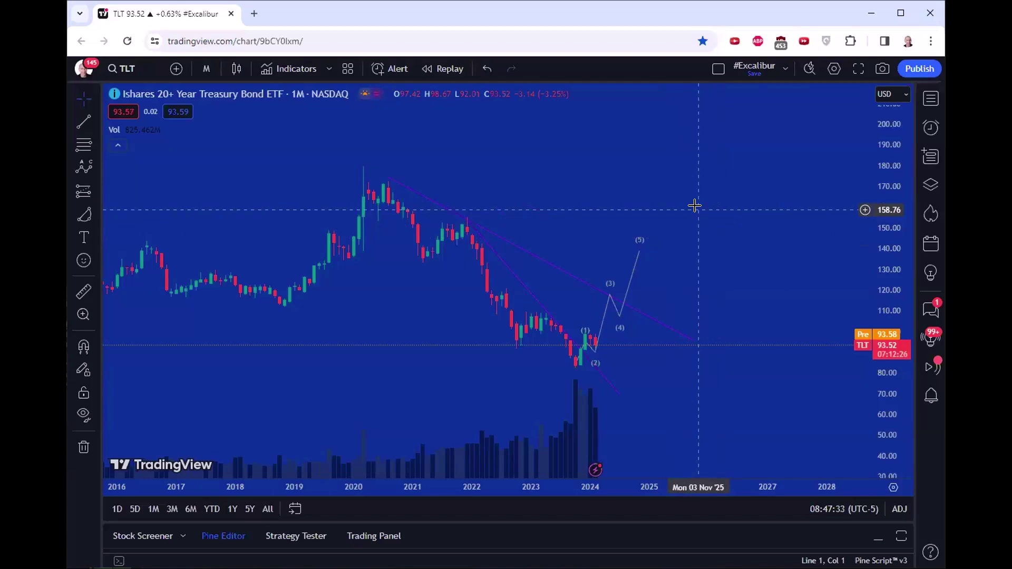
Load the NVIDIA (NVDA) chart and compress the price scale to show the wave top.
text(NV)
key(Return)
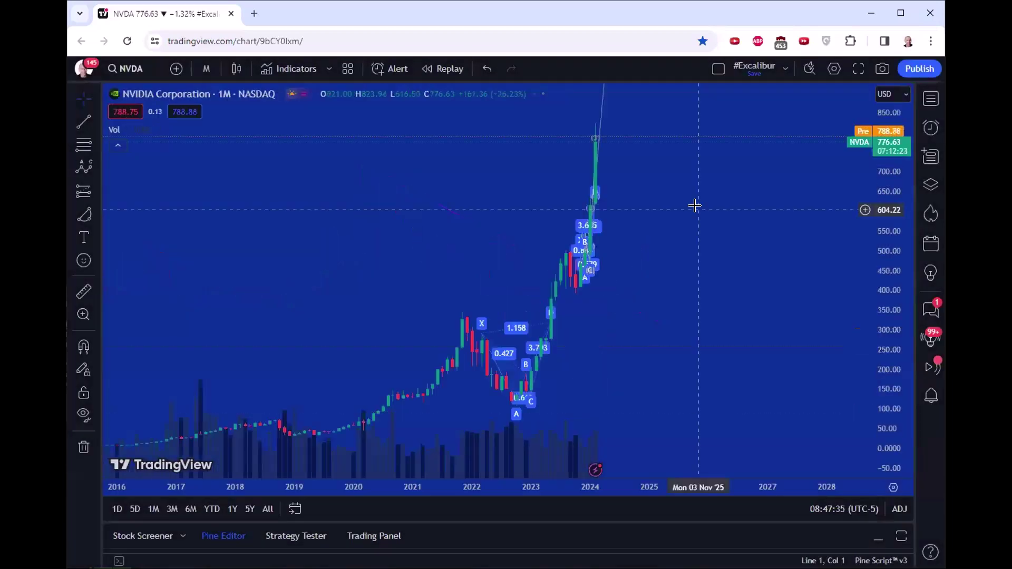
scroll(694, 205, up, 2)
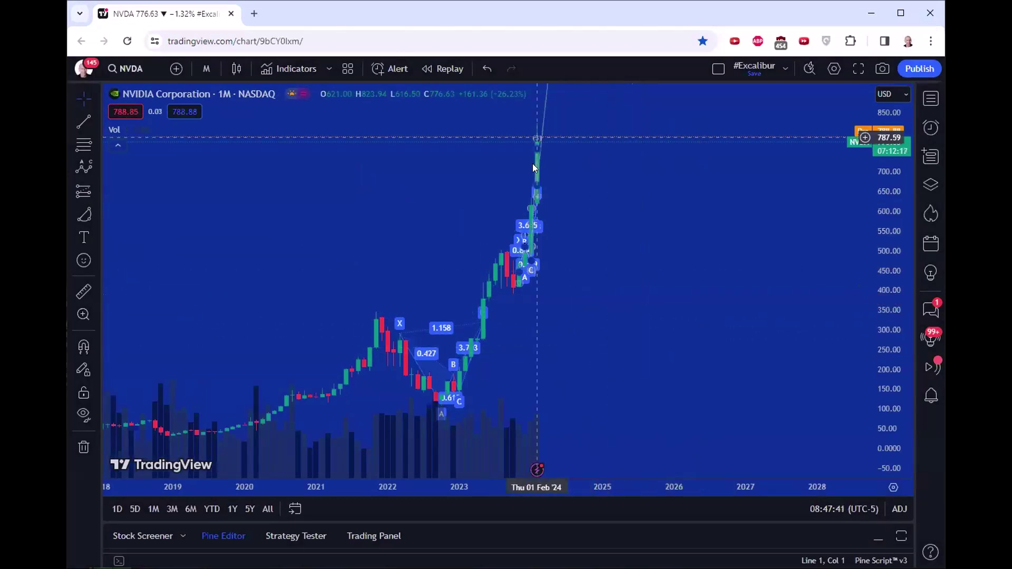
drag(658, 244, 692, 348)
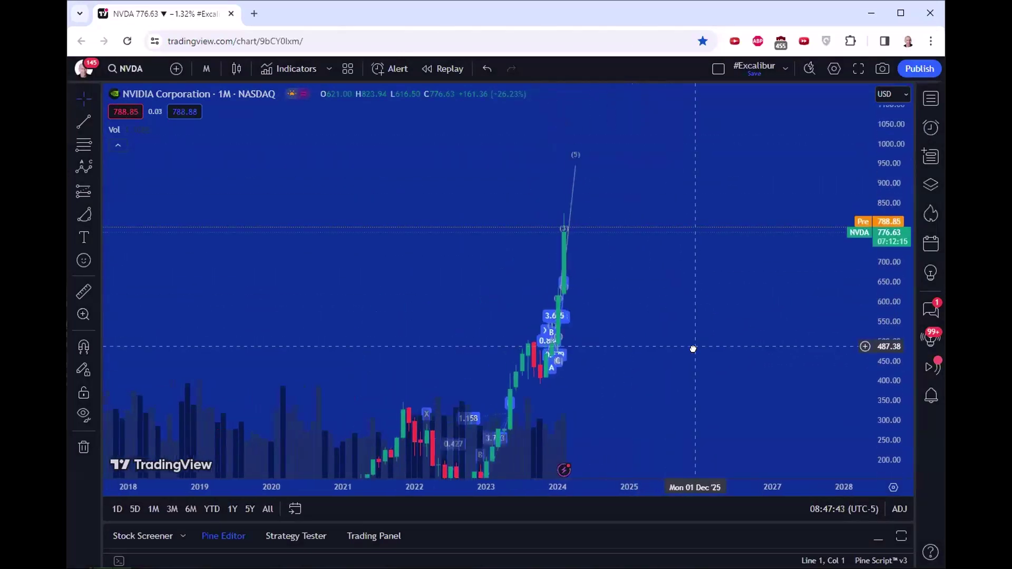
drag(902, 223, 902, 280)
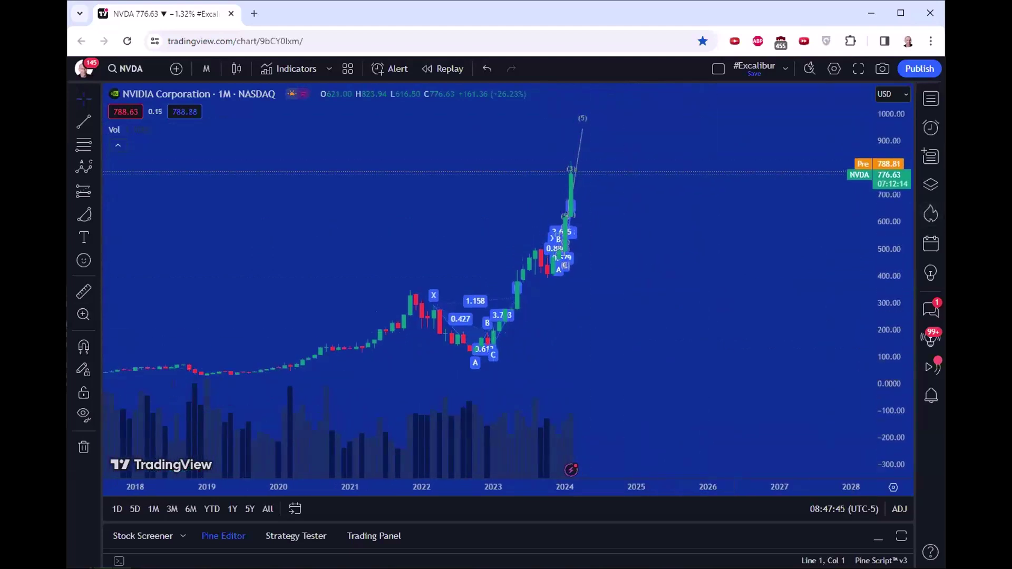
Place two Long Position boxes near the 2022 low, delete one, and select the other.
click(83, 188)
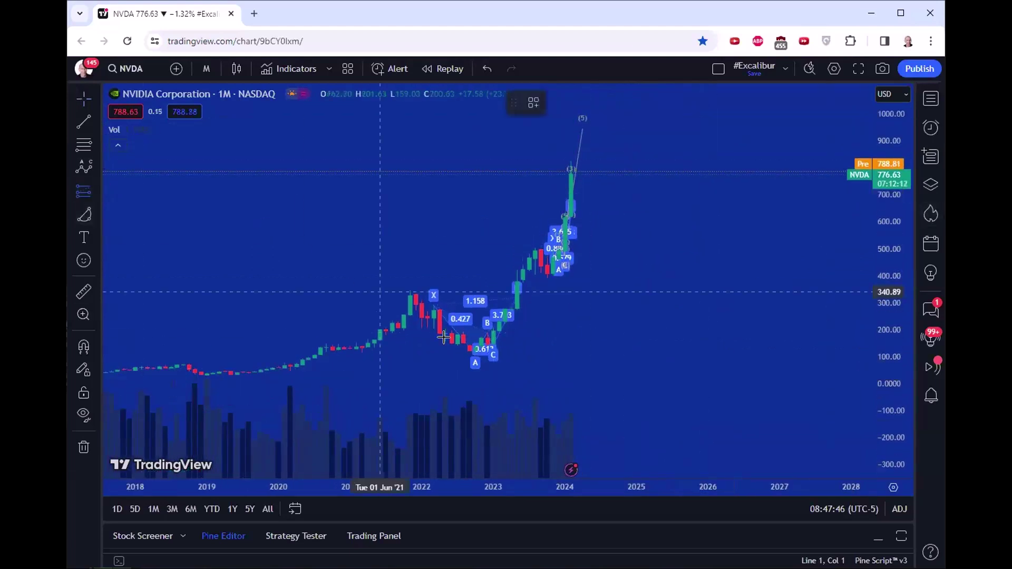
click(470, 354)
click(720, 312)
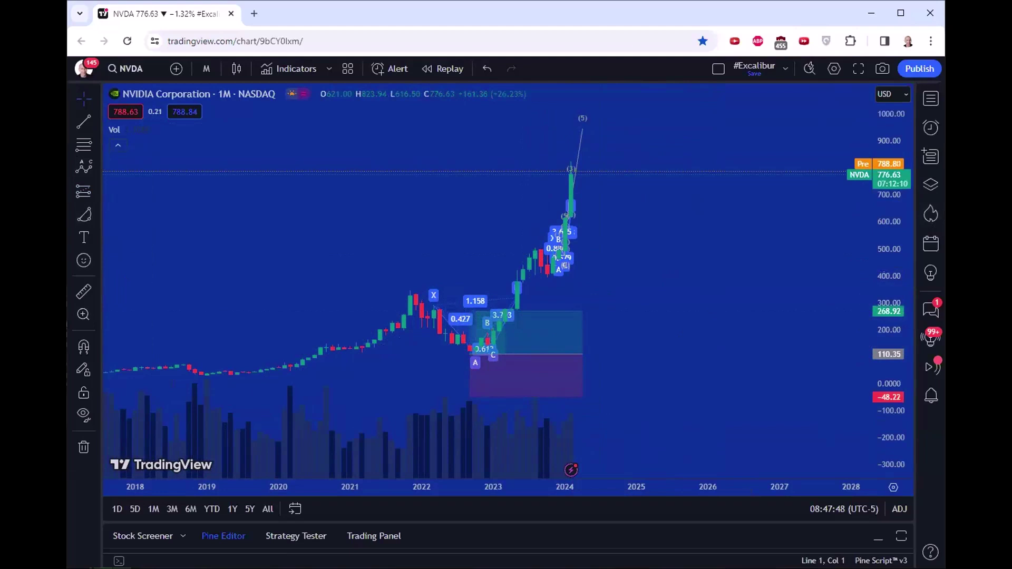
click(84, 189)
click(481, 360)
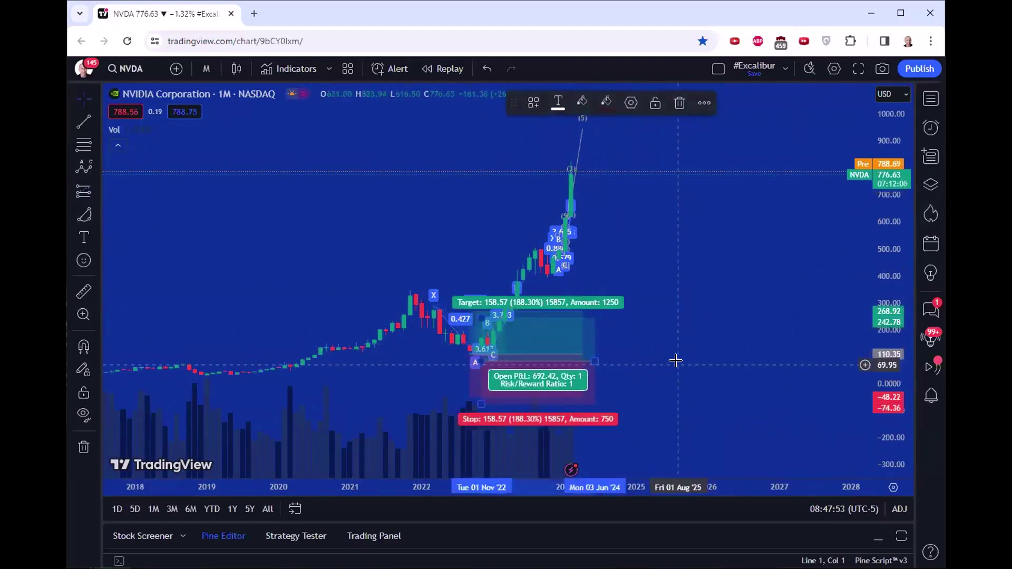
key(Delete)
click(574, 345)
Delete the remaining Long Position box from the NVIDIA chart.
key(Delete)
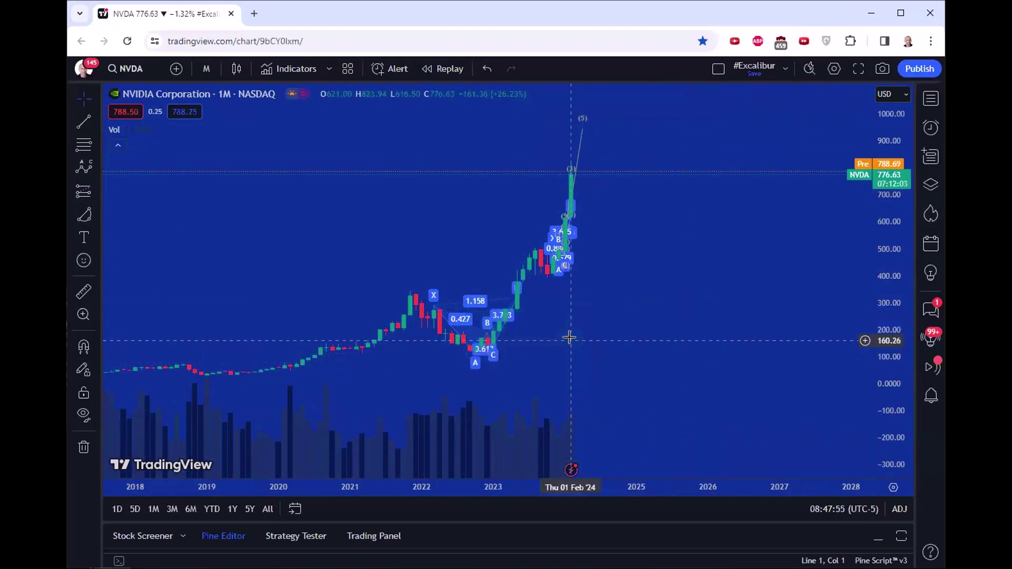